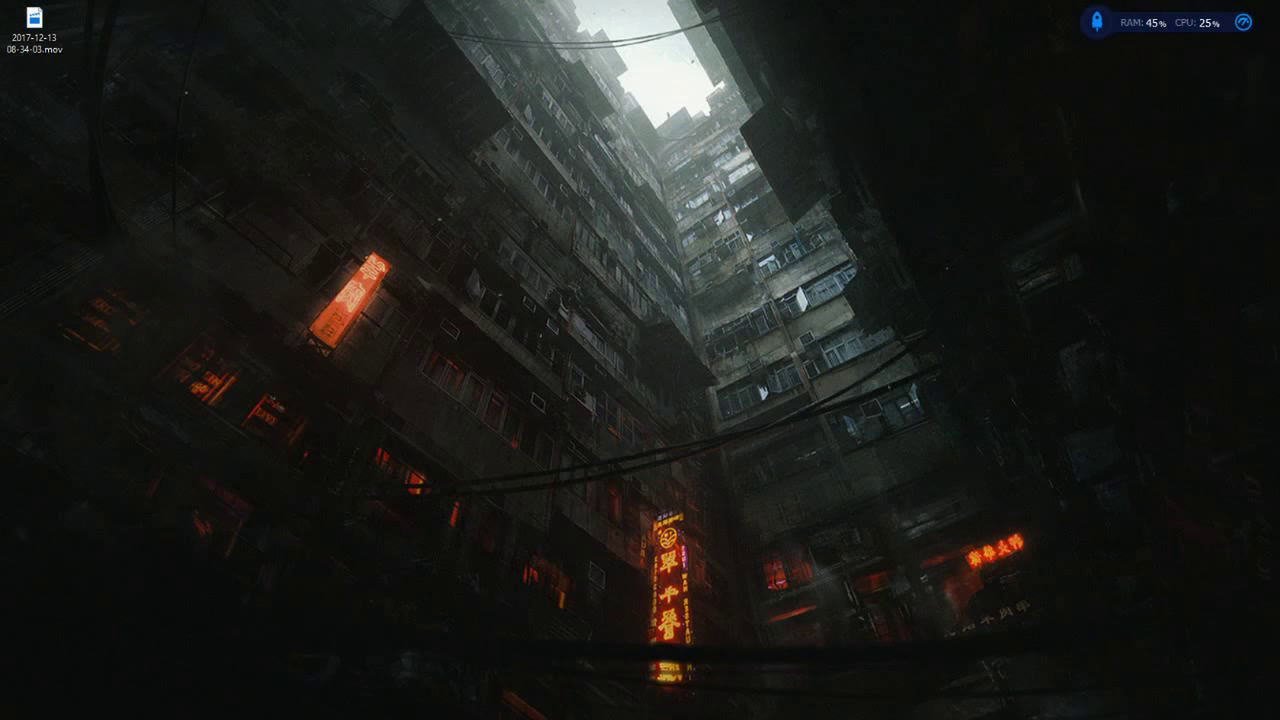
Open the share folder of the RECALBOX network computer in File Explorer.
key("super+e")
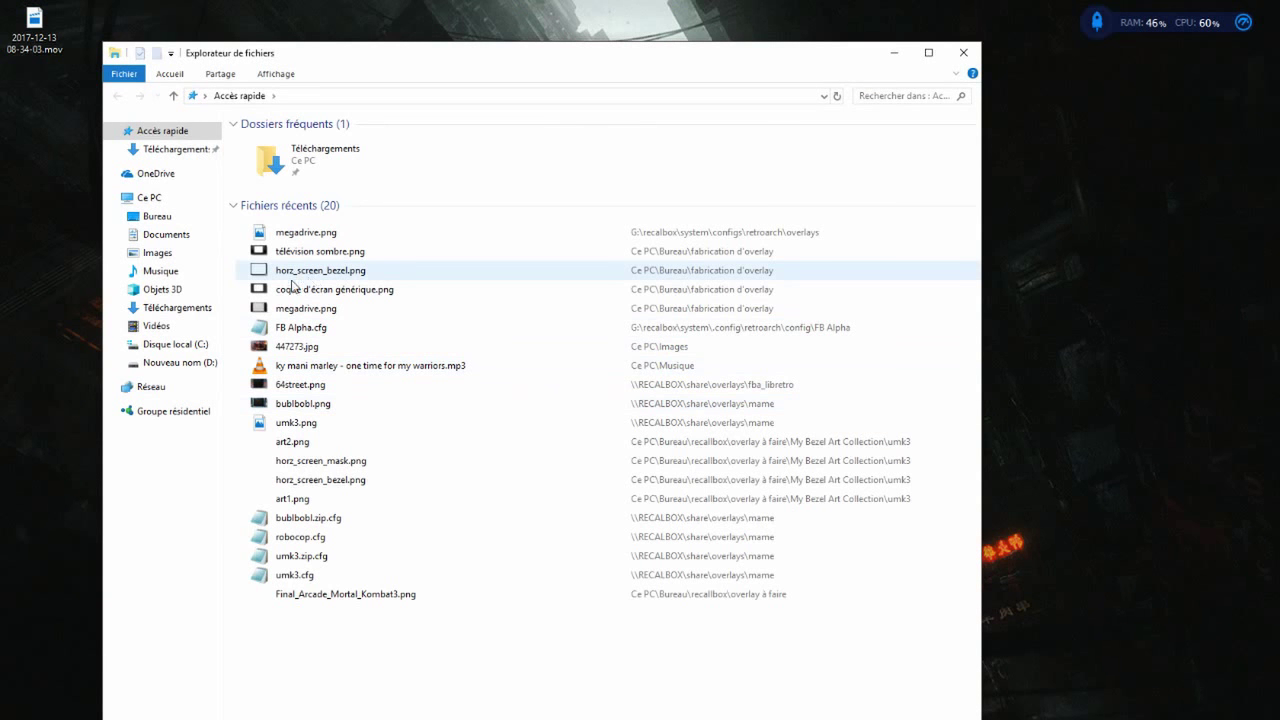
left_click(152, 389)
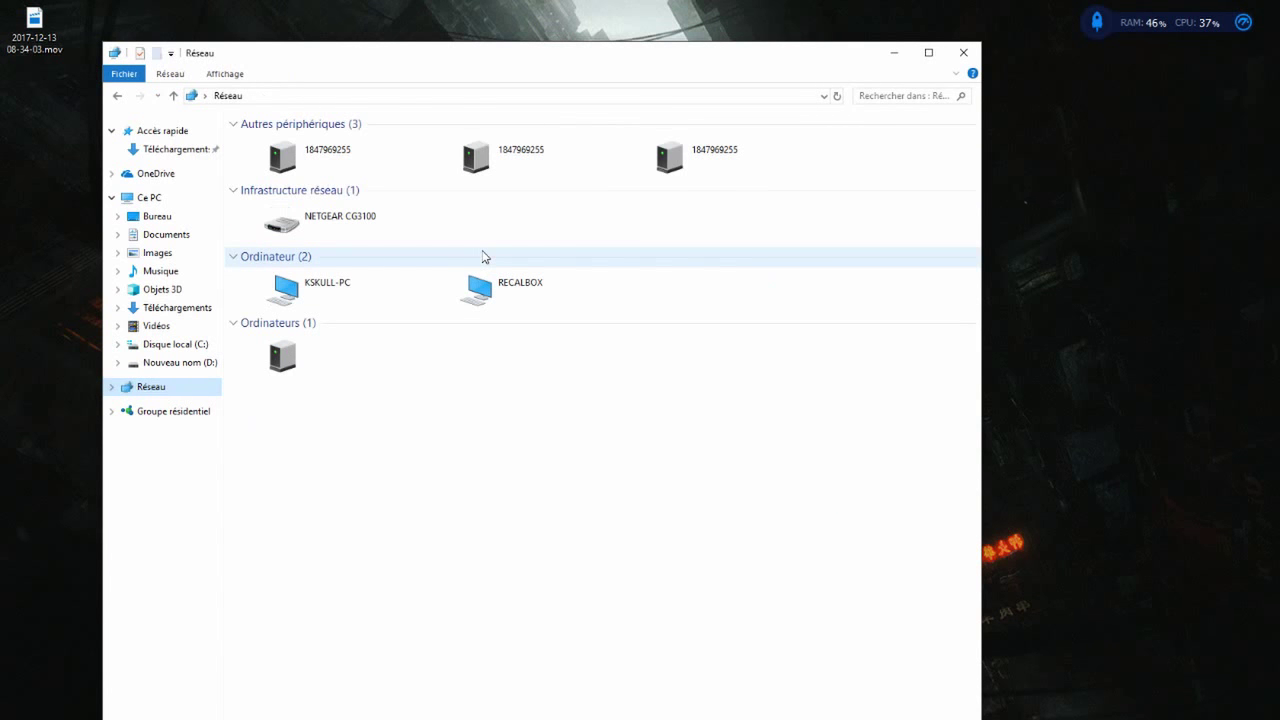
double_click(500, 286)
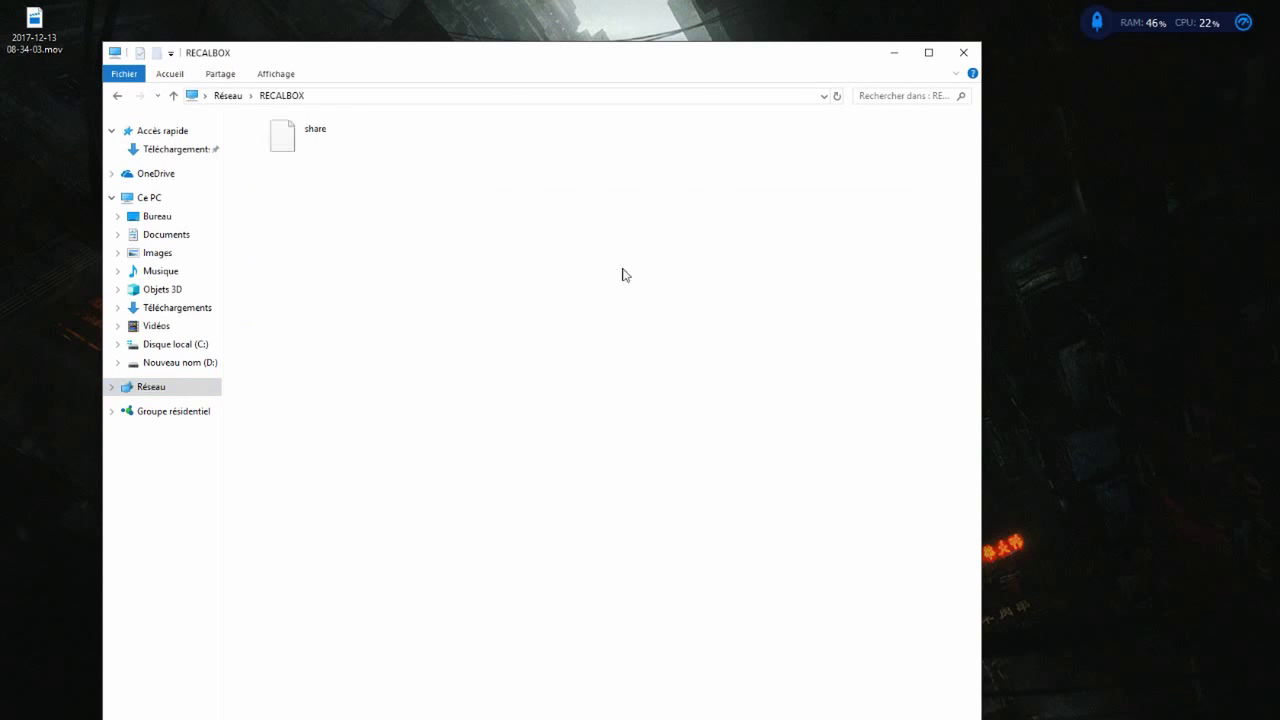
double_click(325, 138)
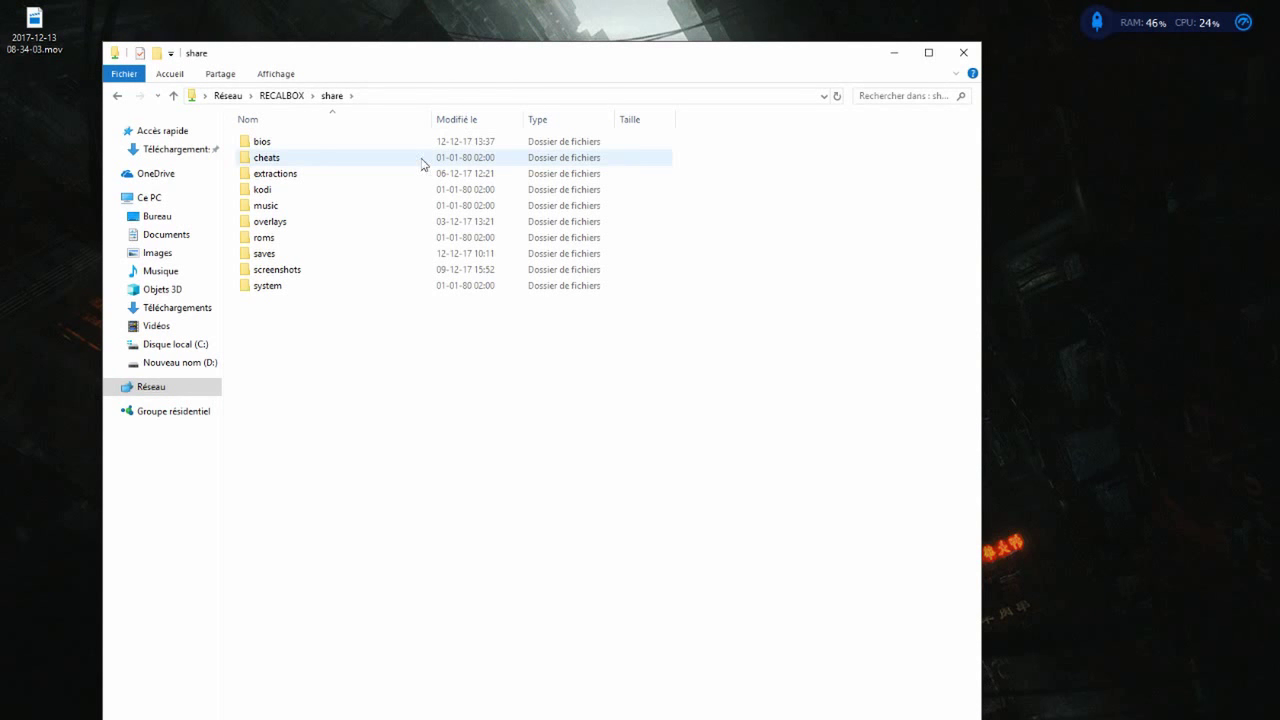
Open the system\configs\retroarch folder in the share and look through its per-system .cfg files.
double_click(281, 293)
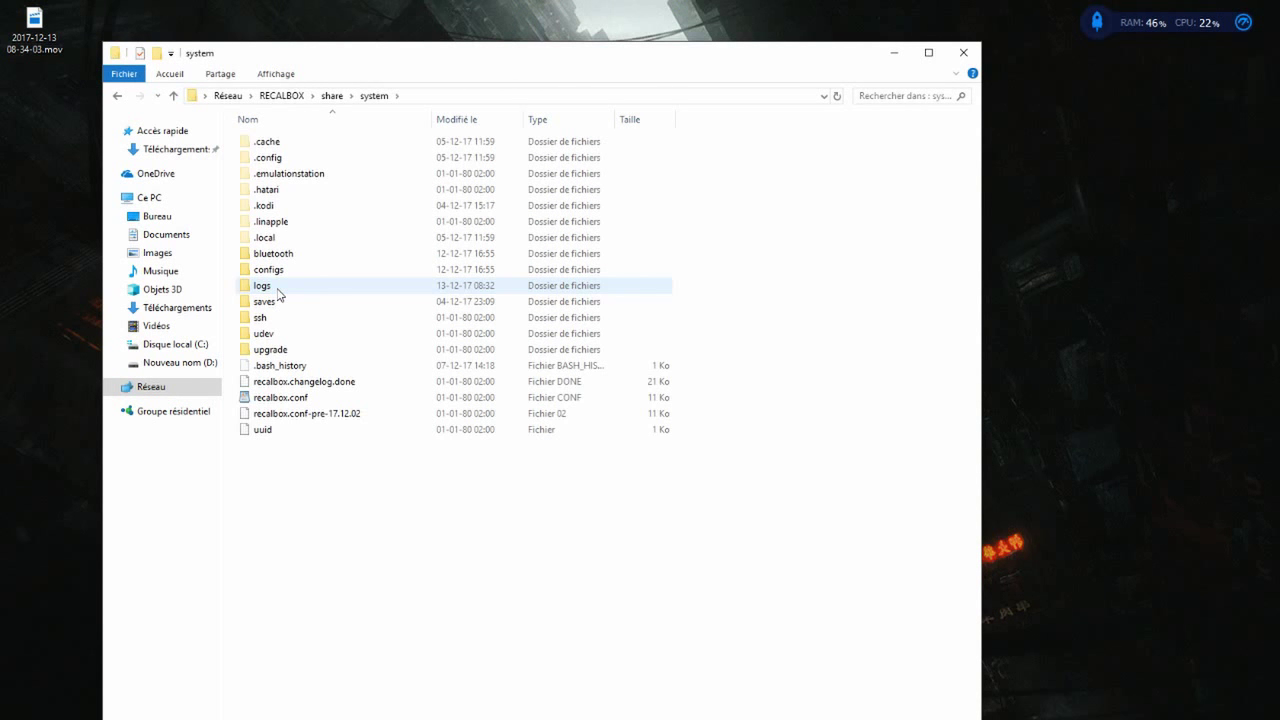
double_click(287, 271)
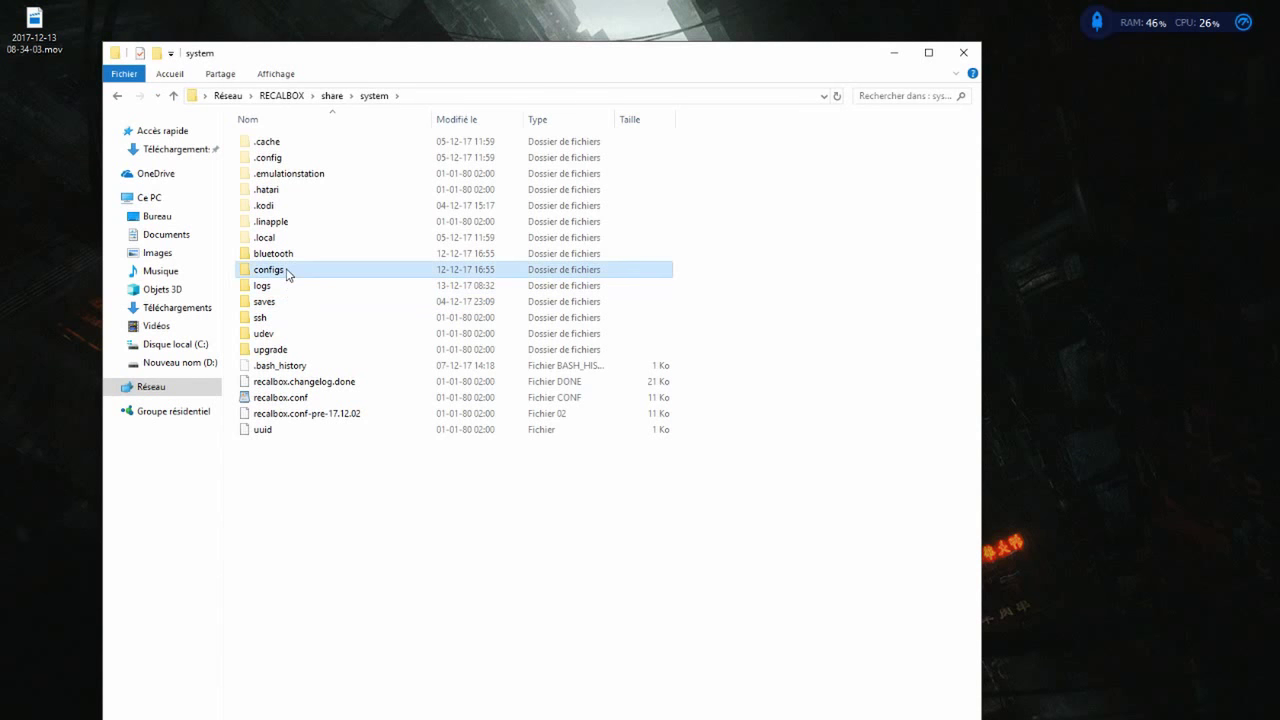
double_click(285, 286)
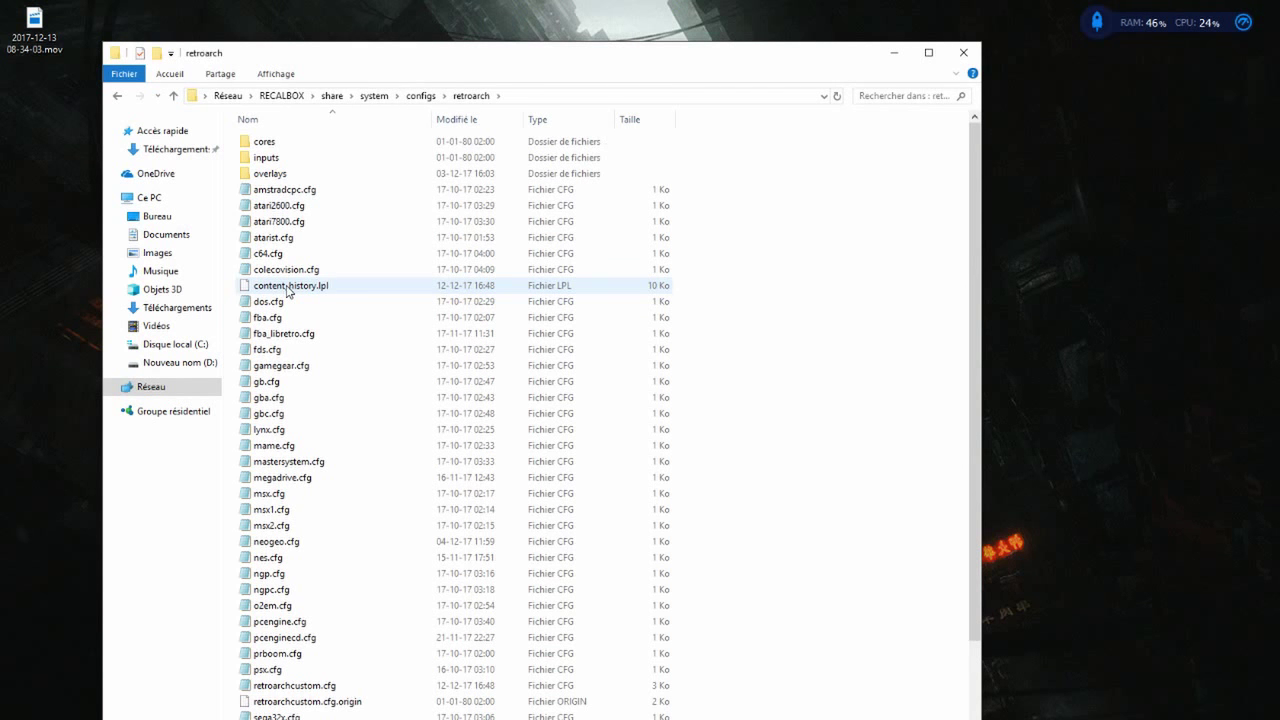
scroll(300, 316, "down", 2)
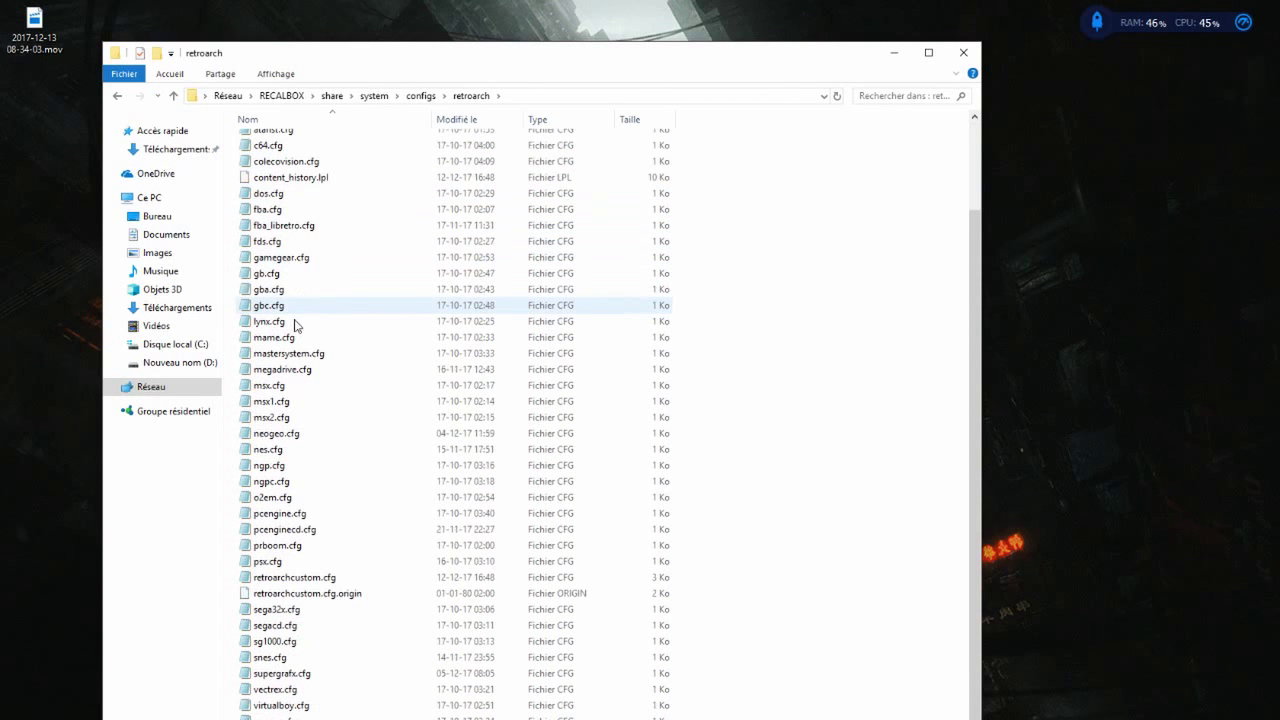
scroll(310, 690, "up", 3)
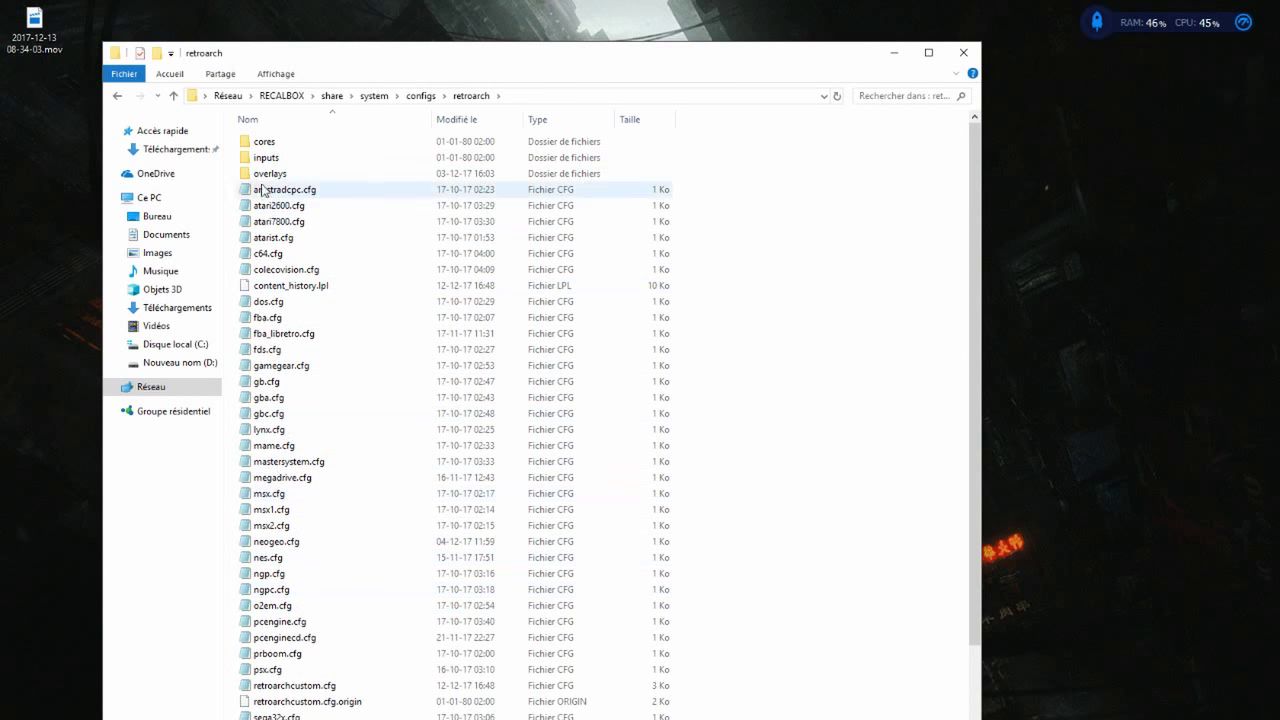
Examine the retroarch overlays folder's paired .cfg and .png files and locate neogeo.cfg.
double_click(268, 173)
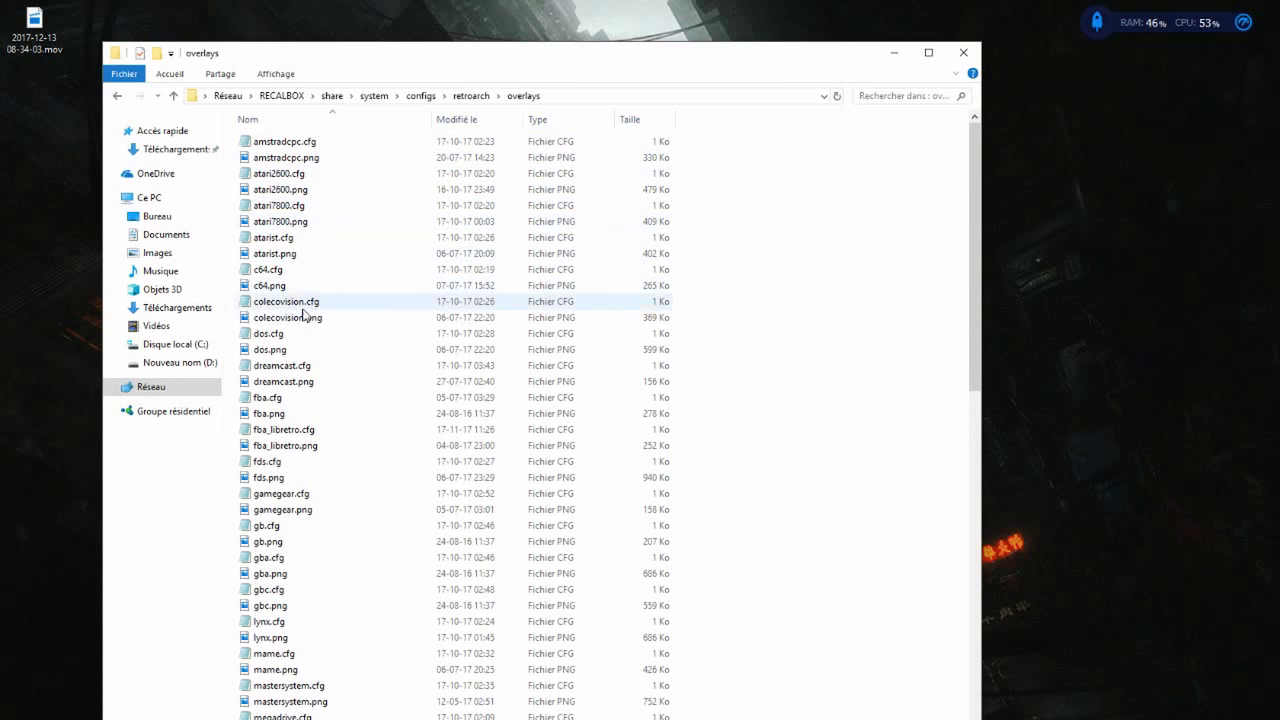
scroll(303, 316, "down", 2)
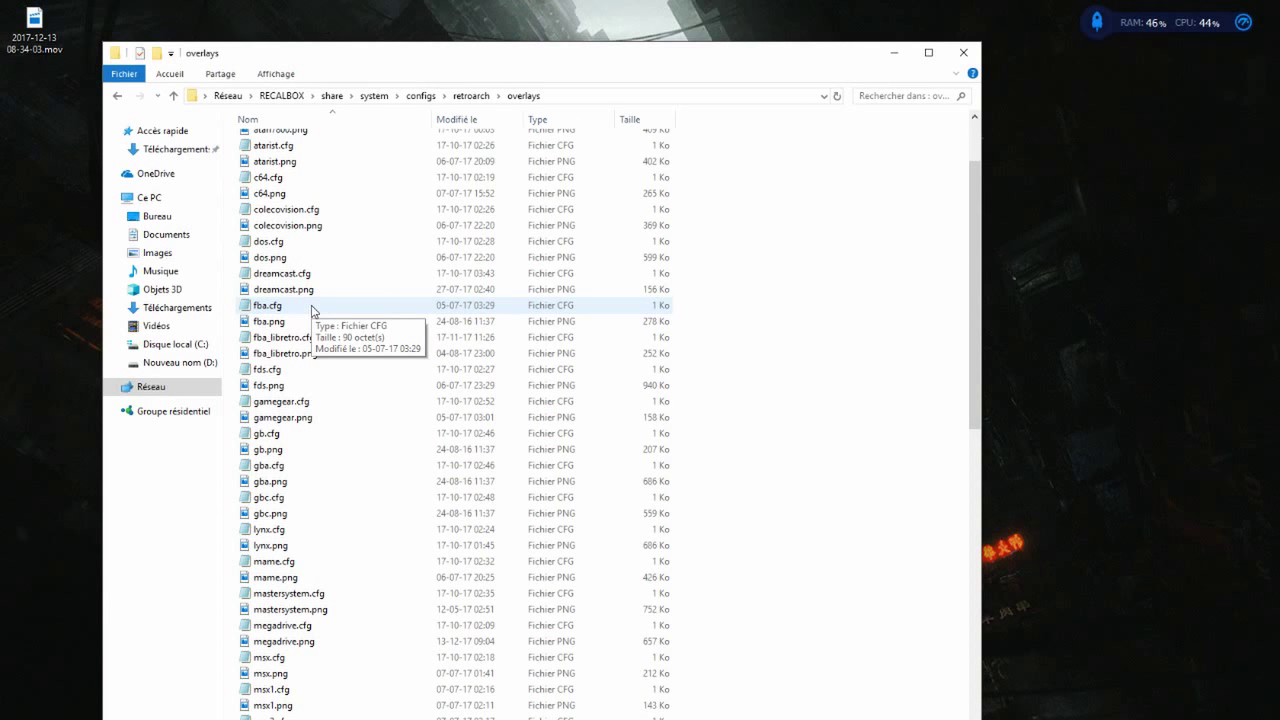
key("BackSpace")
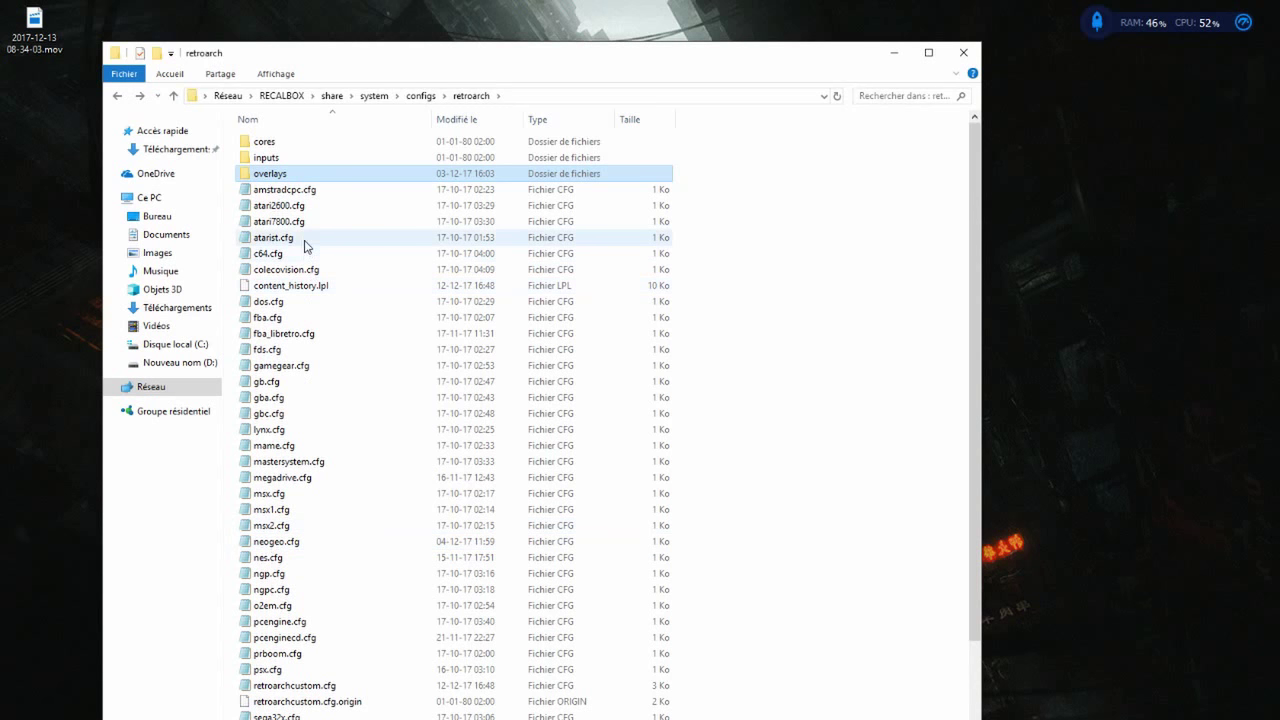
double_click(284, 175)
left_click(278, 478)
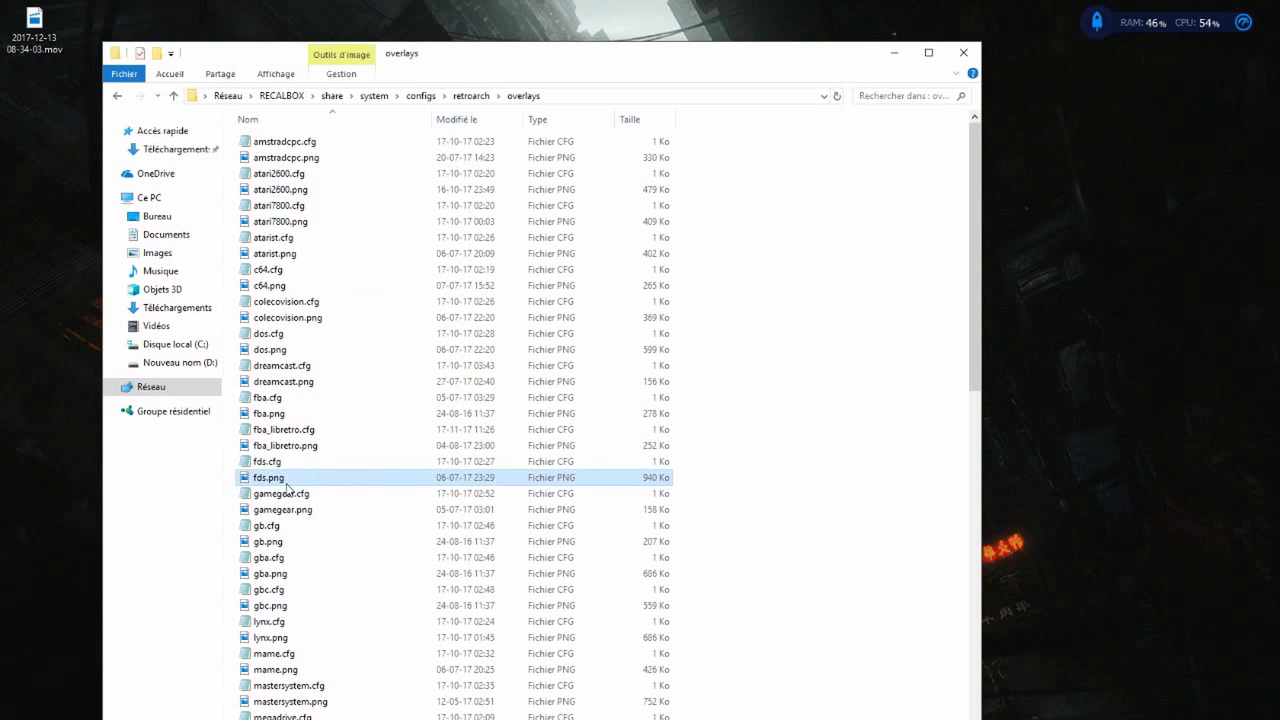
key("n")
key("e")
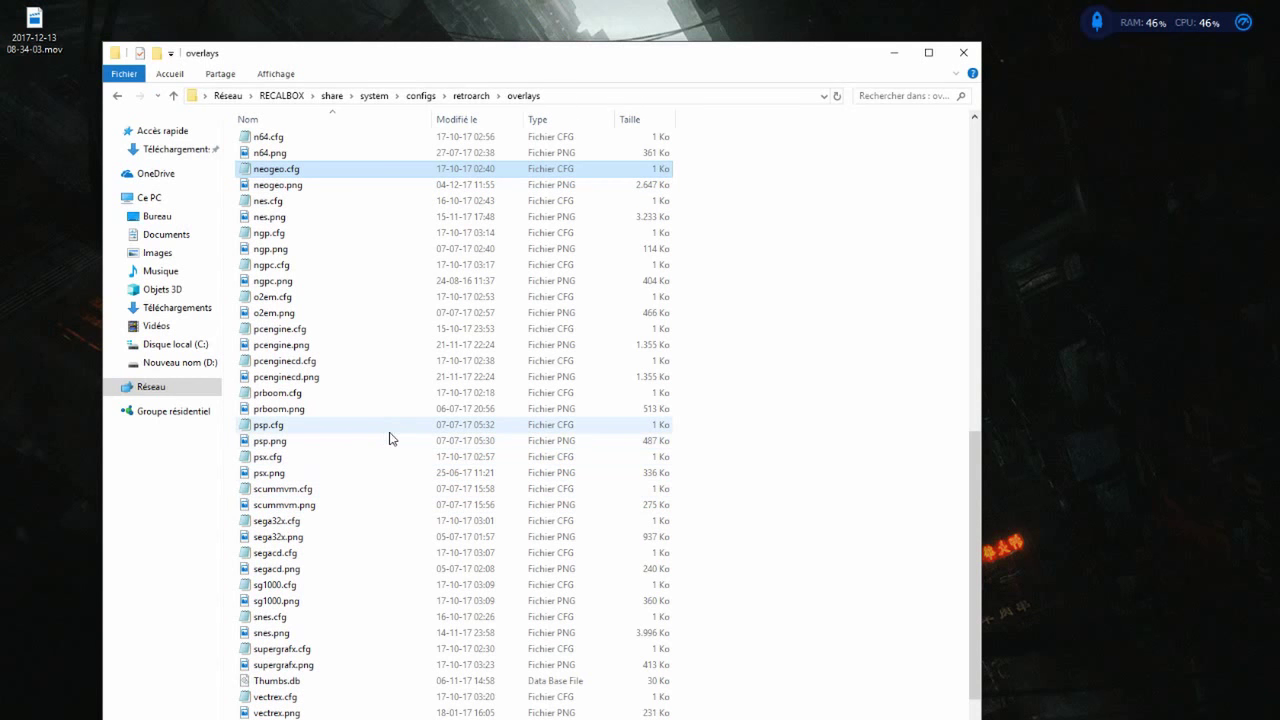
Return to the system folder and check the hidden-items display option that governs the .config folder.
key("BackSpace")
key("BackSpace")
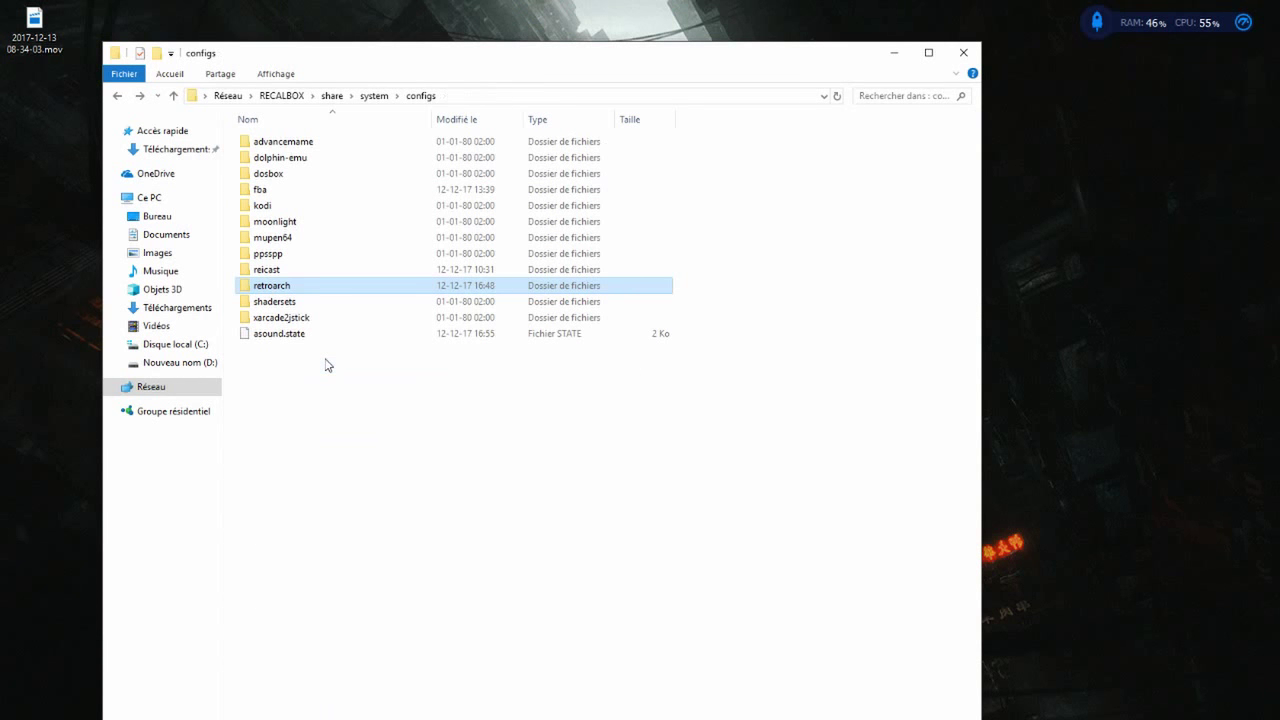
key("BackSpace")
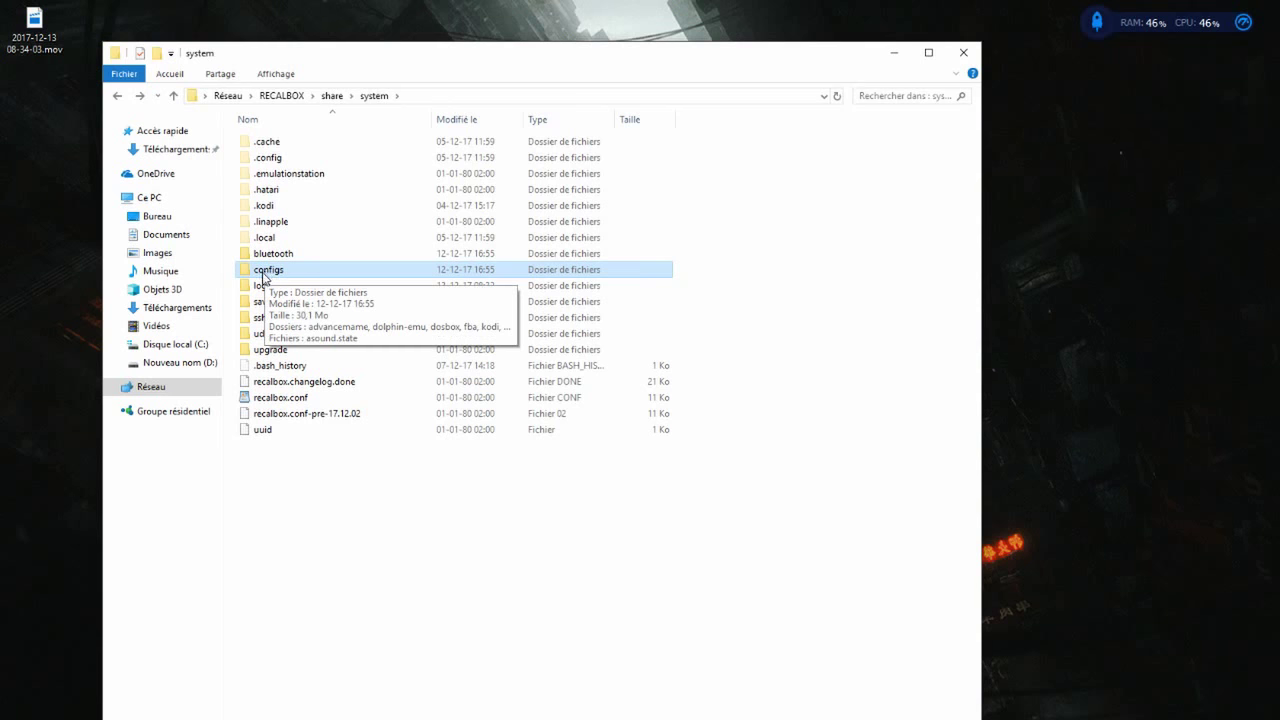
left_click(264, 165)
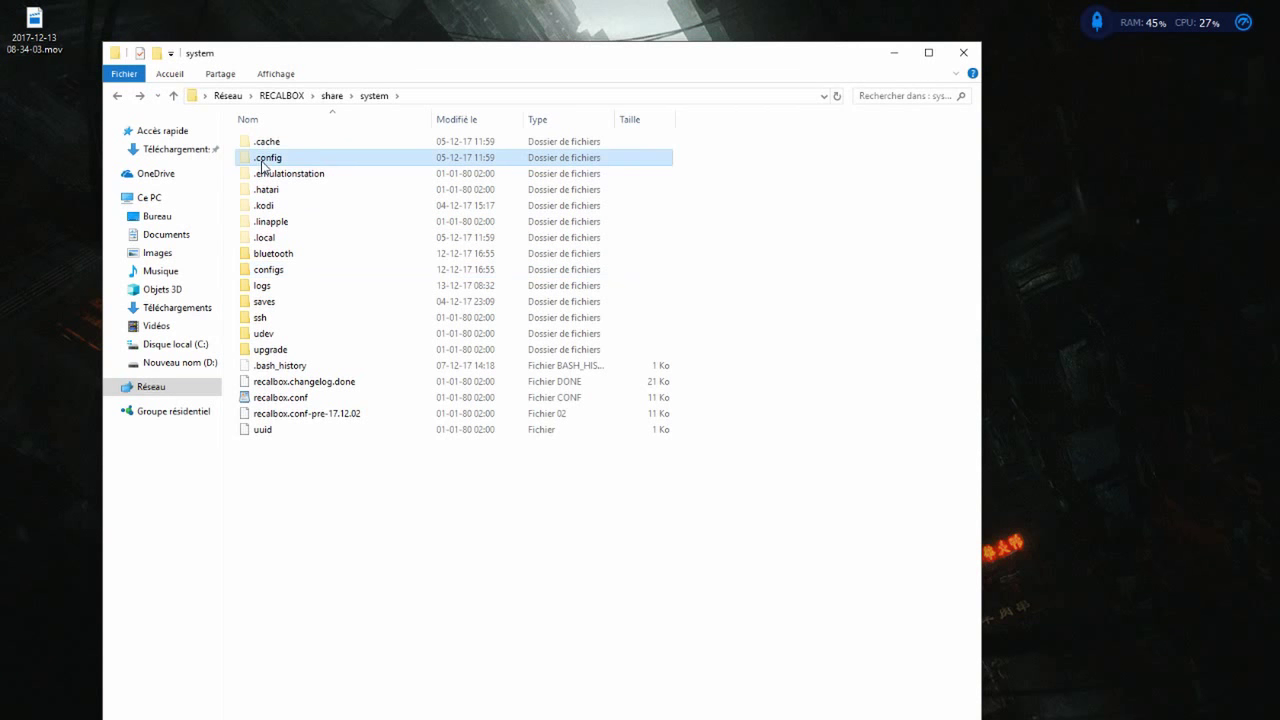
left_click(280, 75)
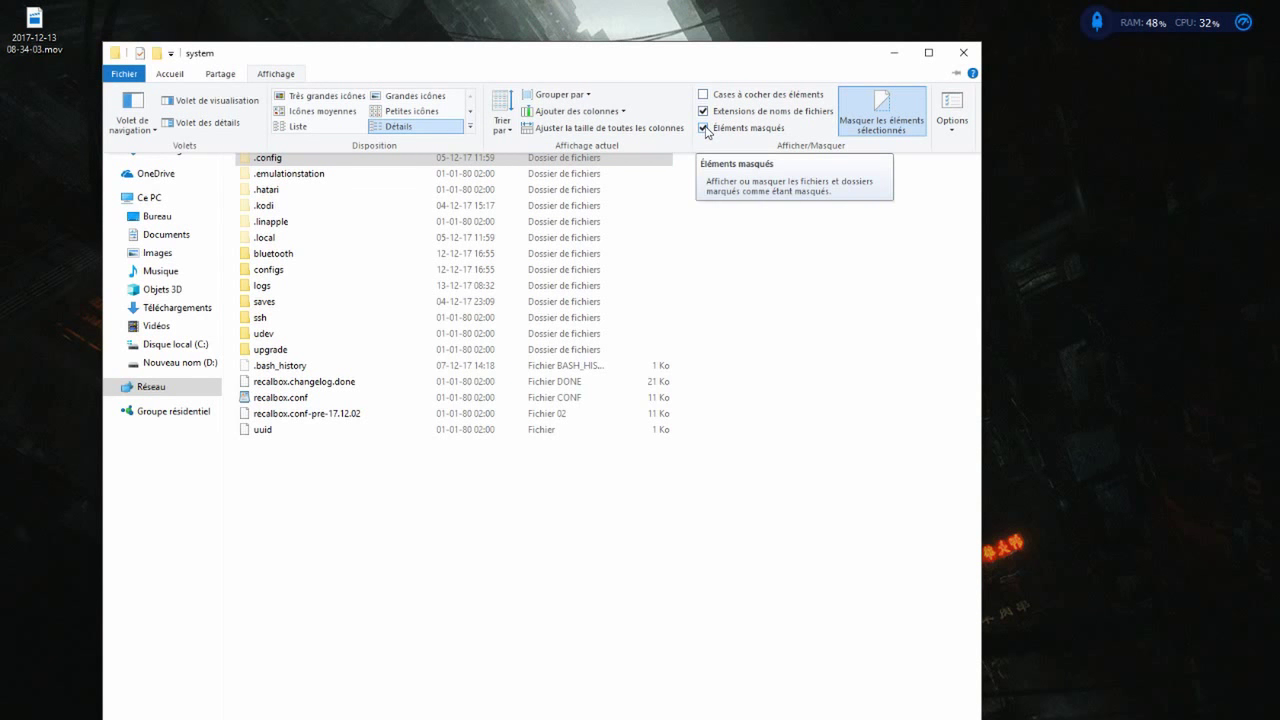
left_click(272, 158)
key("Escape")
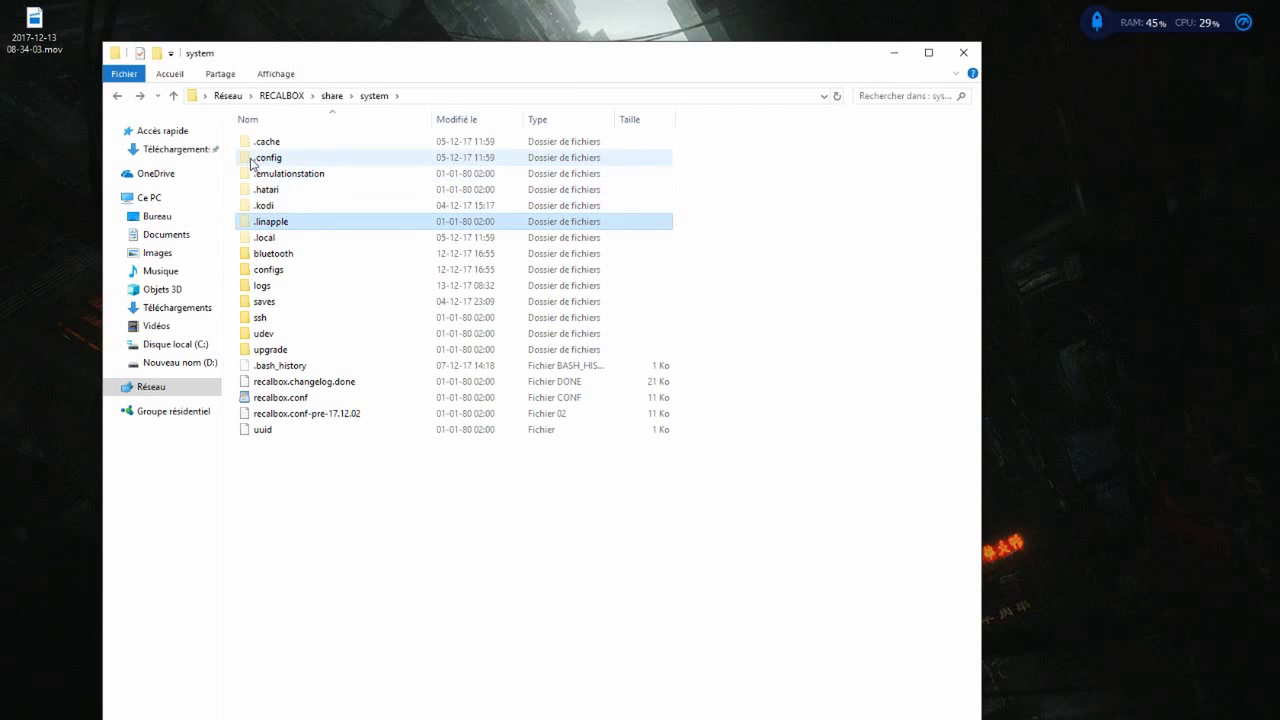
Open the retroarch\config folder inside the hidden .config folder.
double_click(290, 157)
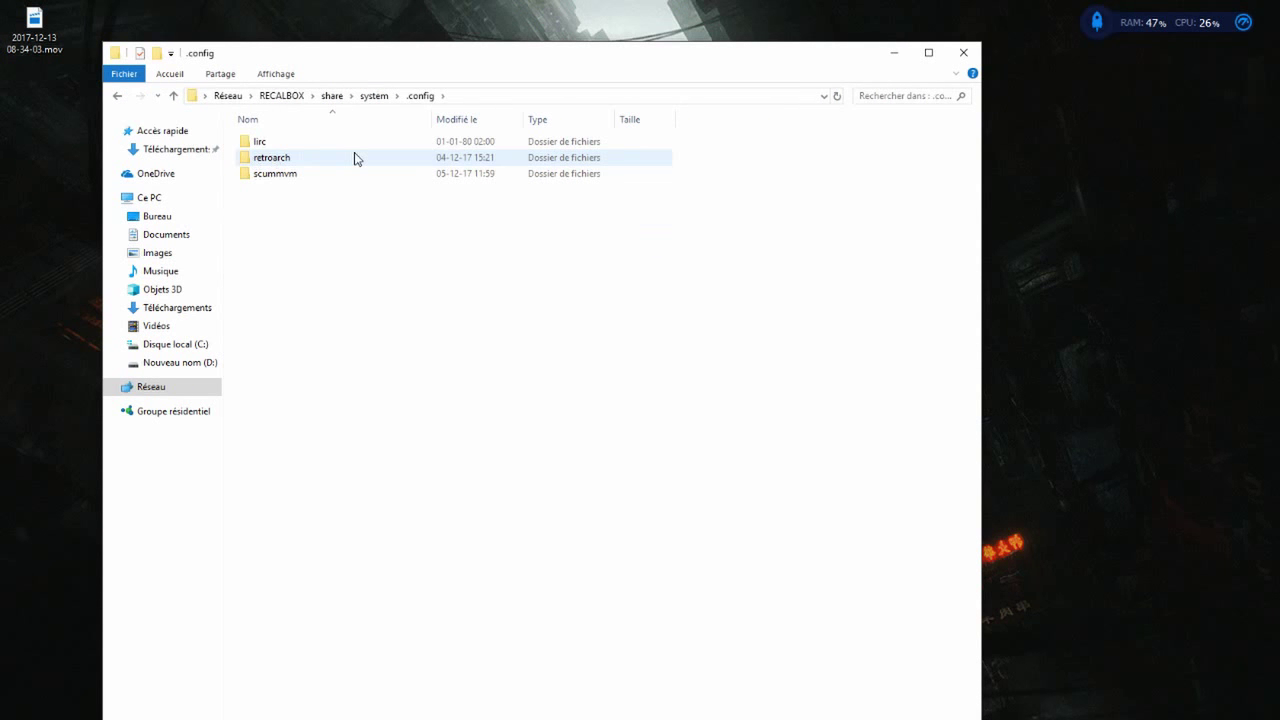
double_click(256, 158)
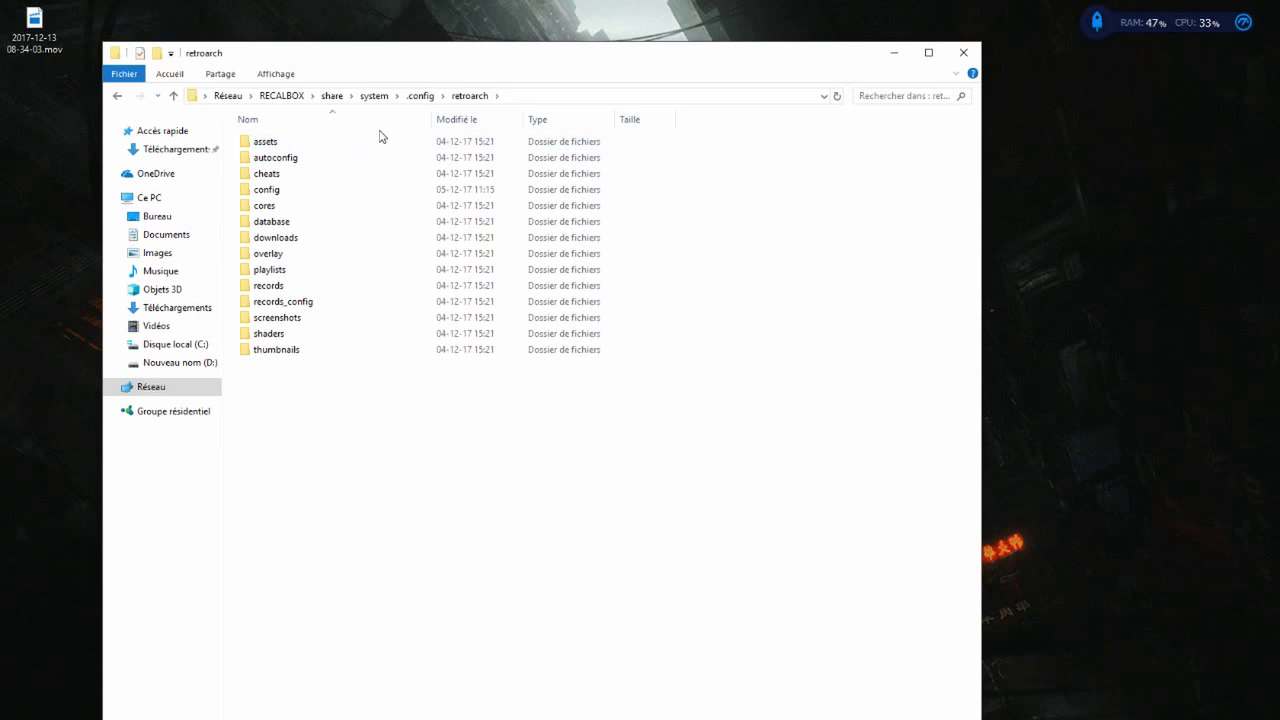
double_click(270, 190)
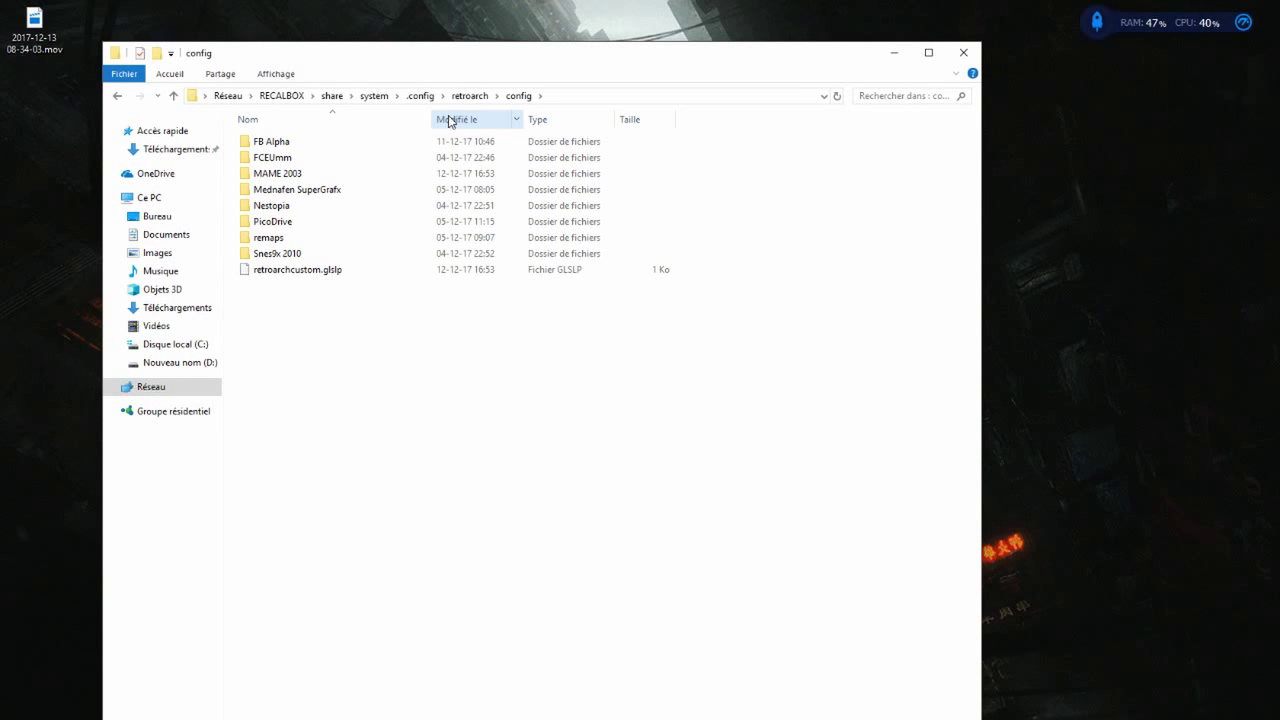
Examine the game-specific and core-wide .cfg override files in the Snes9x 2010 folder, and return to config.
double_click(266, 256)
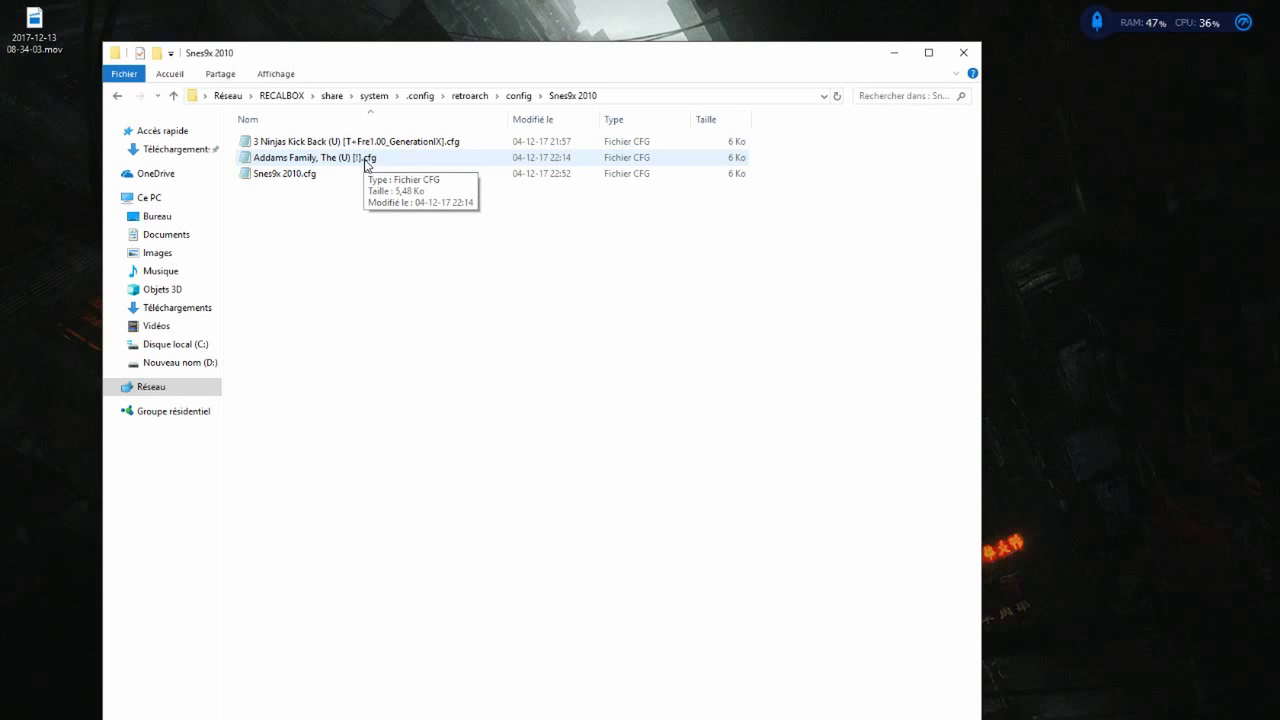
left_click(306, 146)
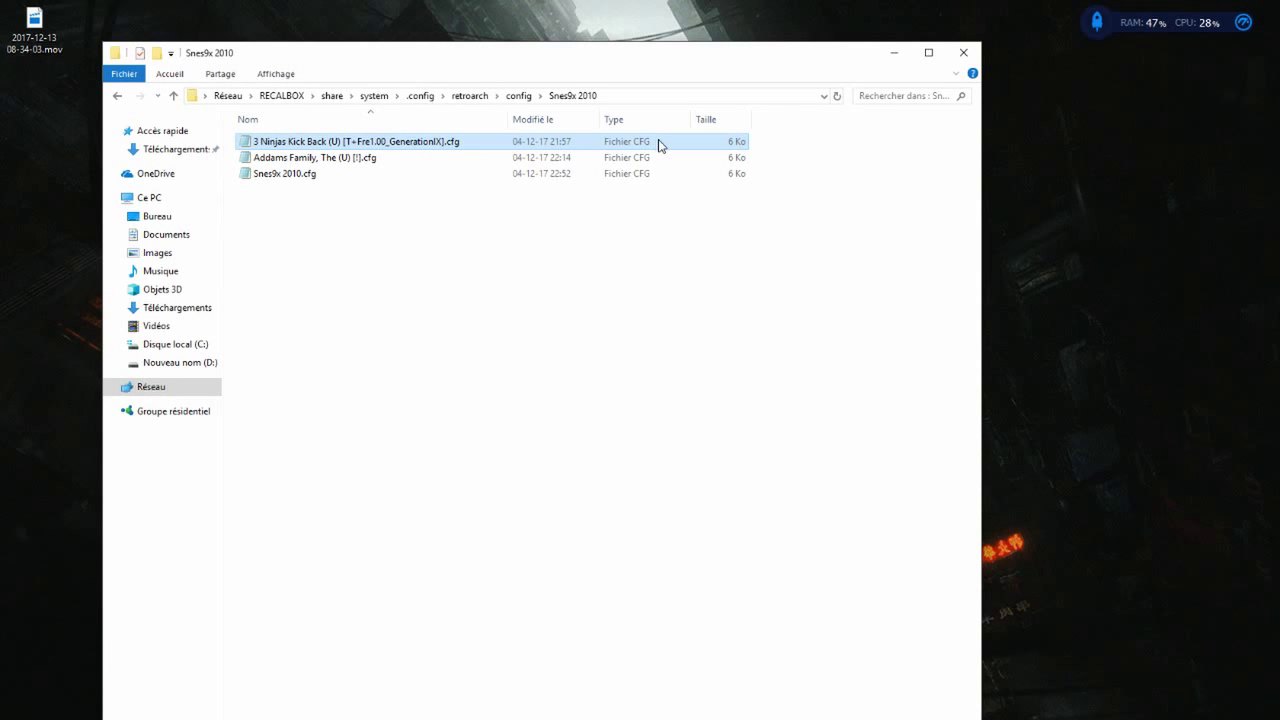
left_click(285, 176)
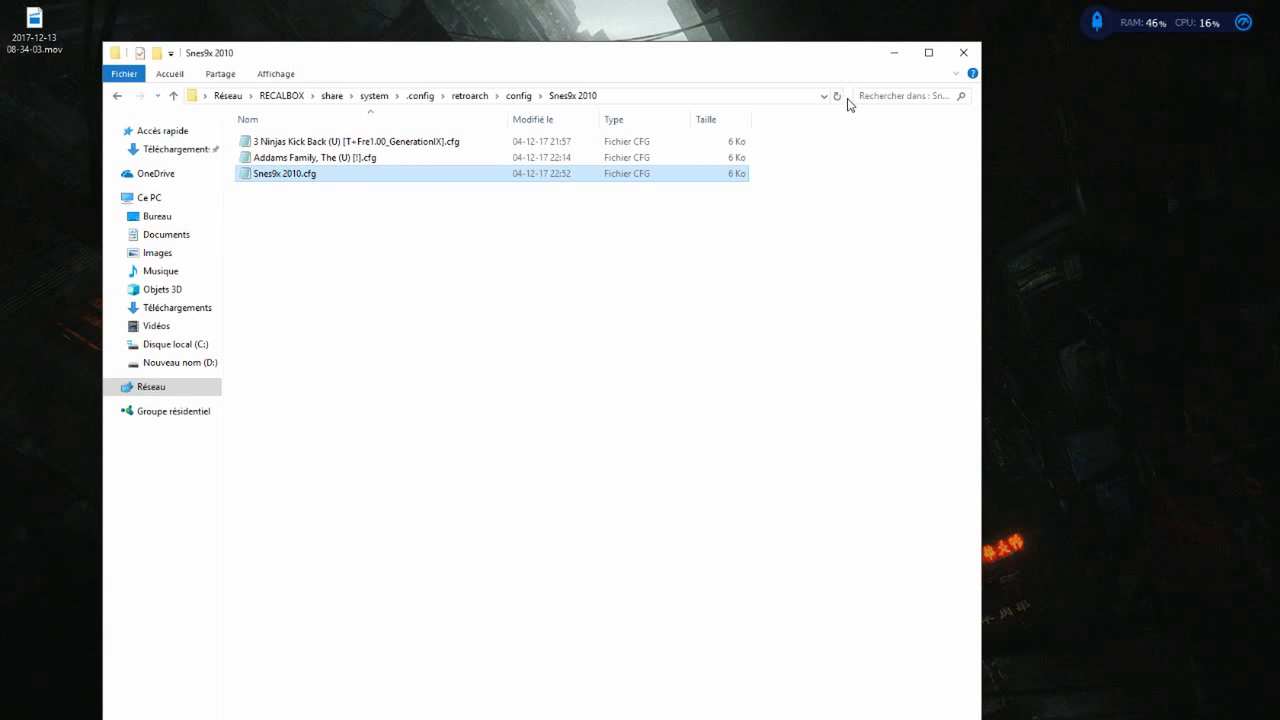
key("BackSpace")
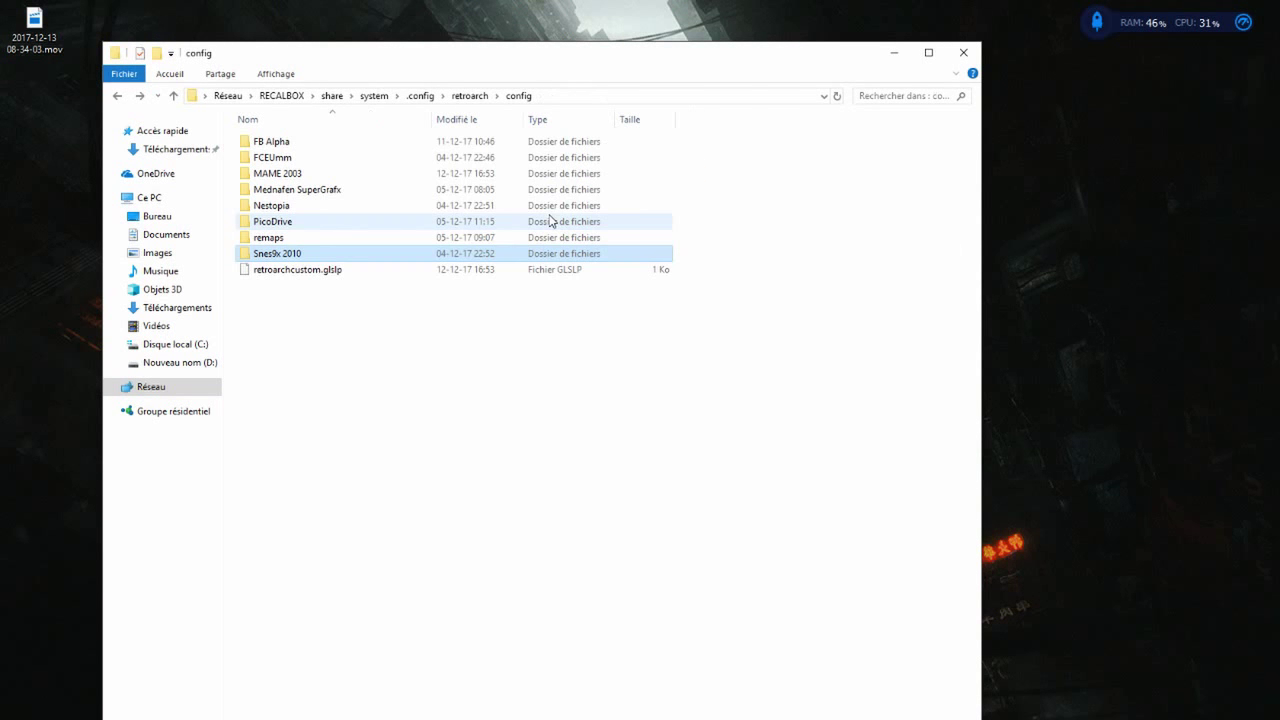
Examine the game override file in the PicoDrive folder and return to config.
left_click(279, 225)
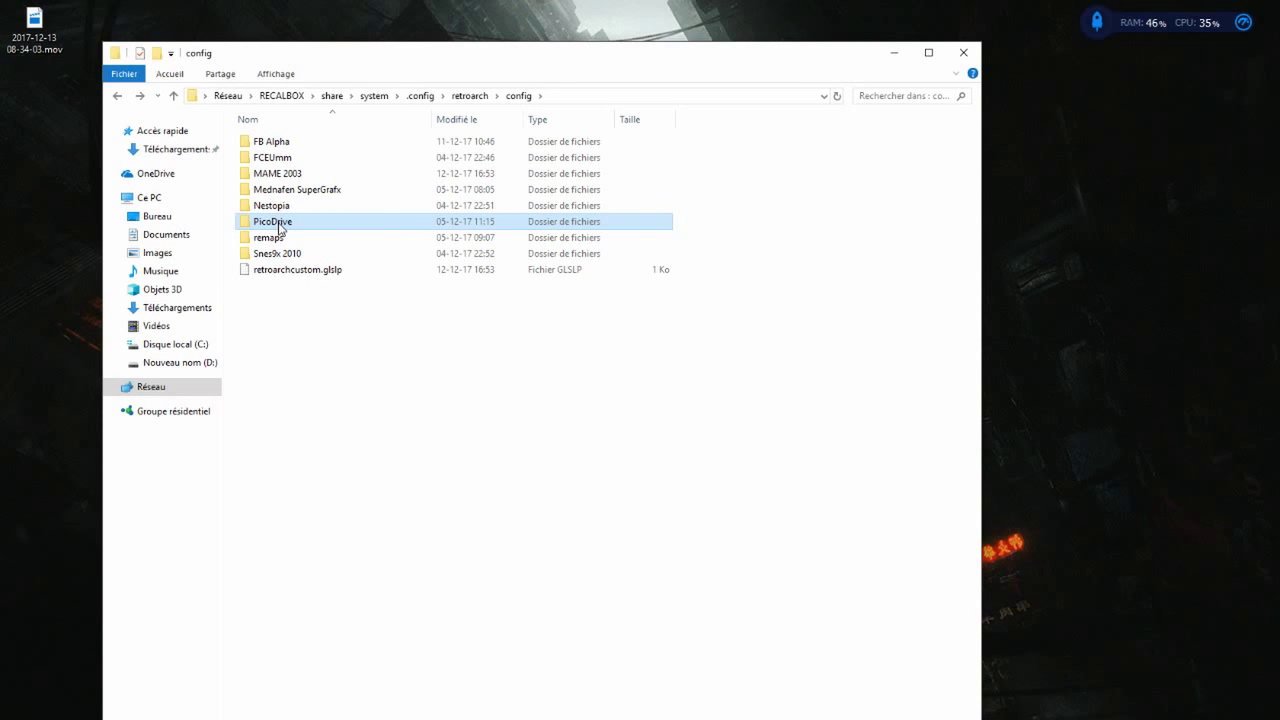
double_click(279, 225)
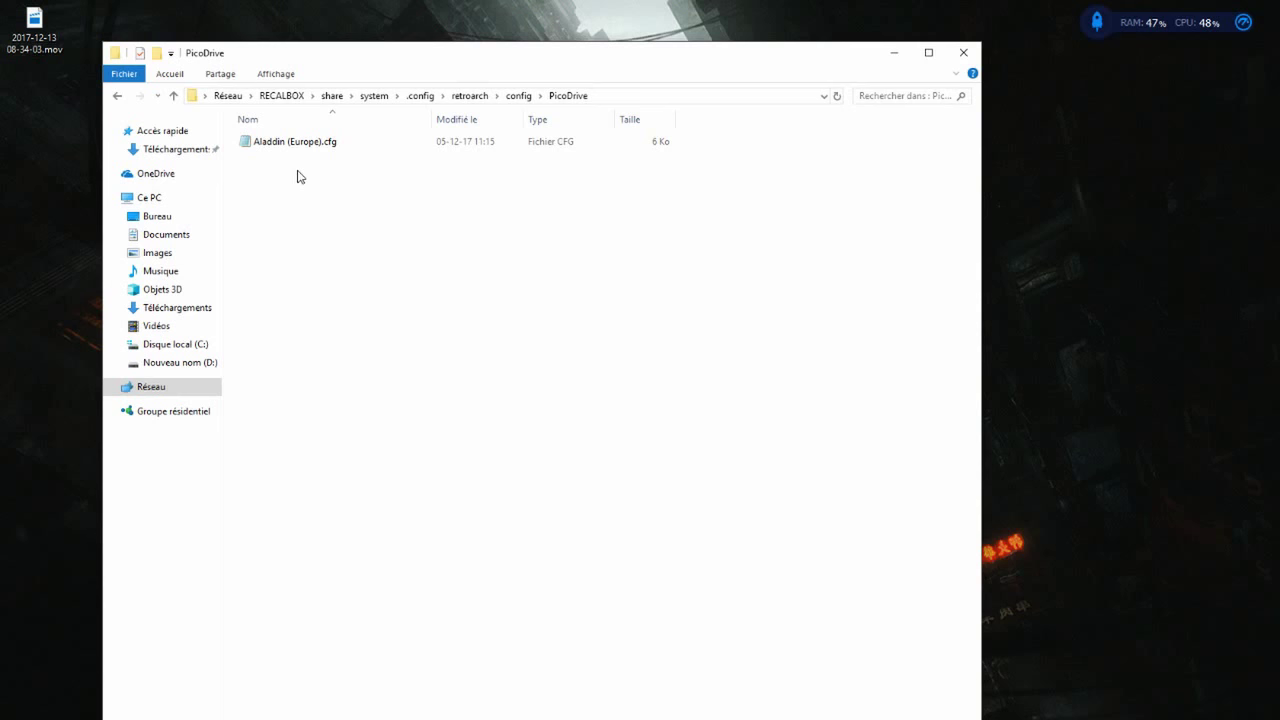
key("BackSpace")
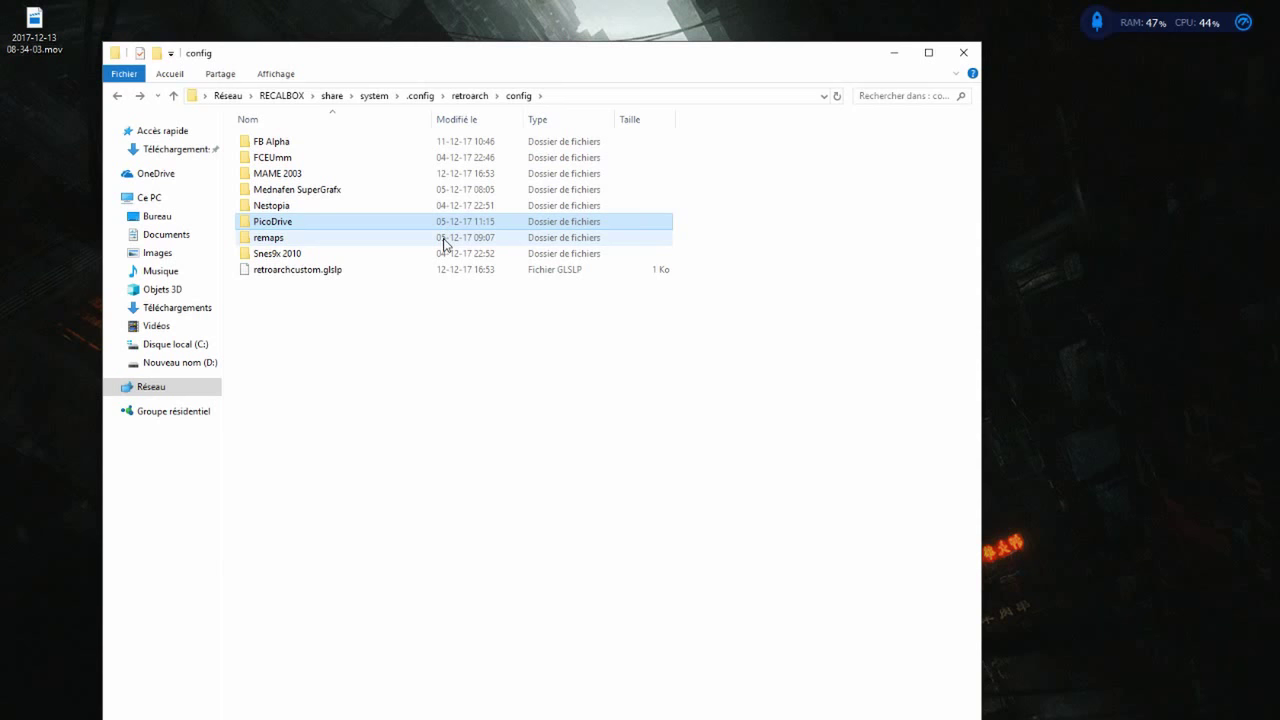
Go back to the share folder and open its overlays\mame folder.
key("BackSpace")
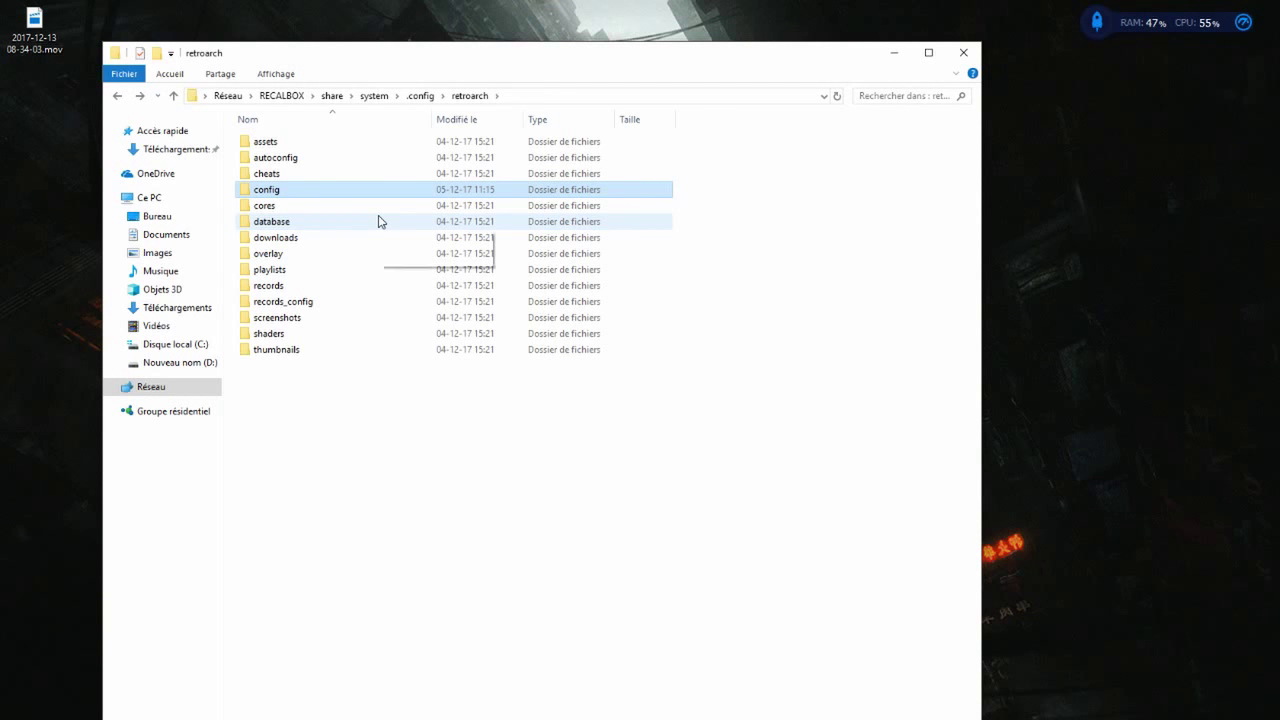
key("BackSpace")
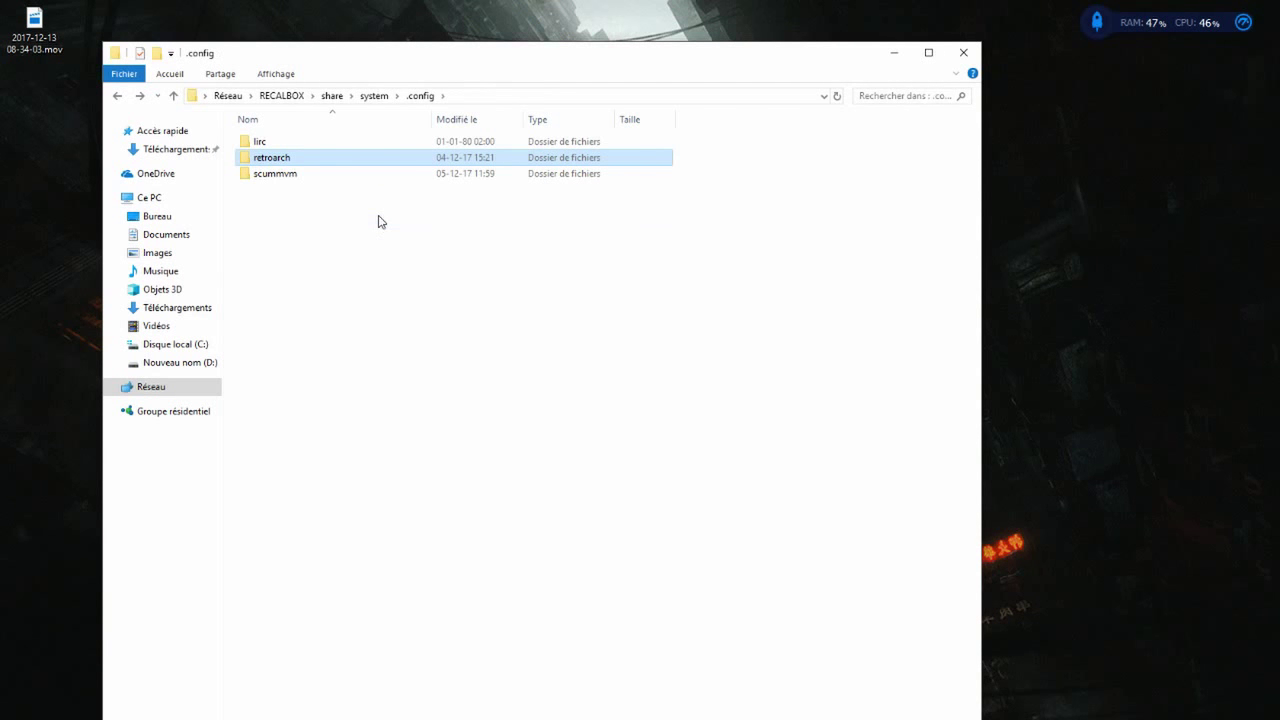
left_click(332, 95)
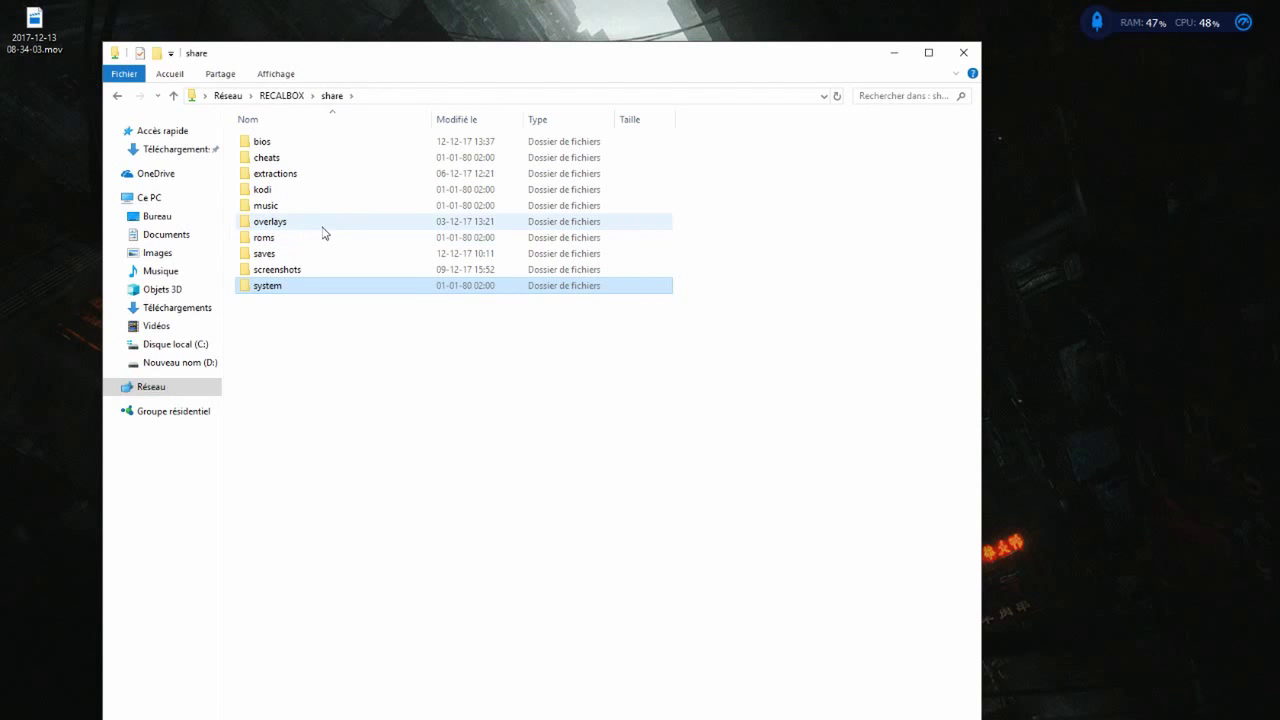
mouse_move(322, 232)
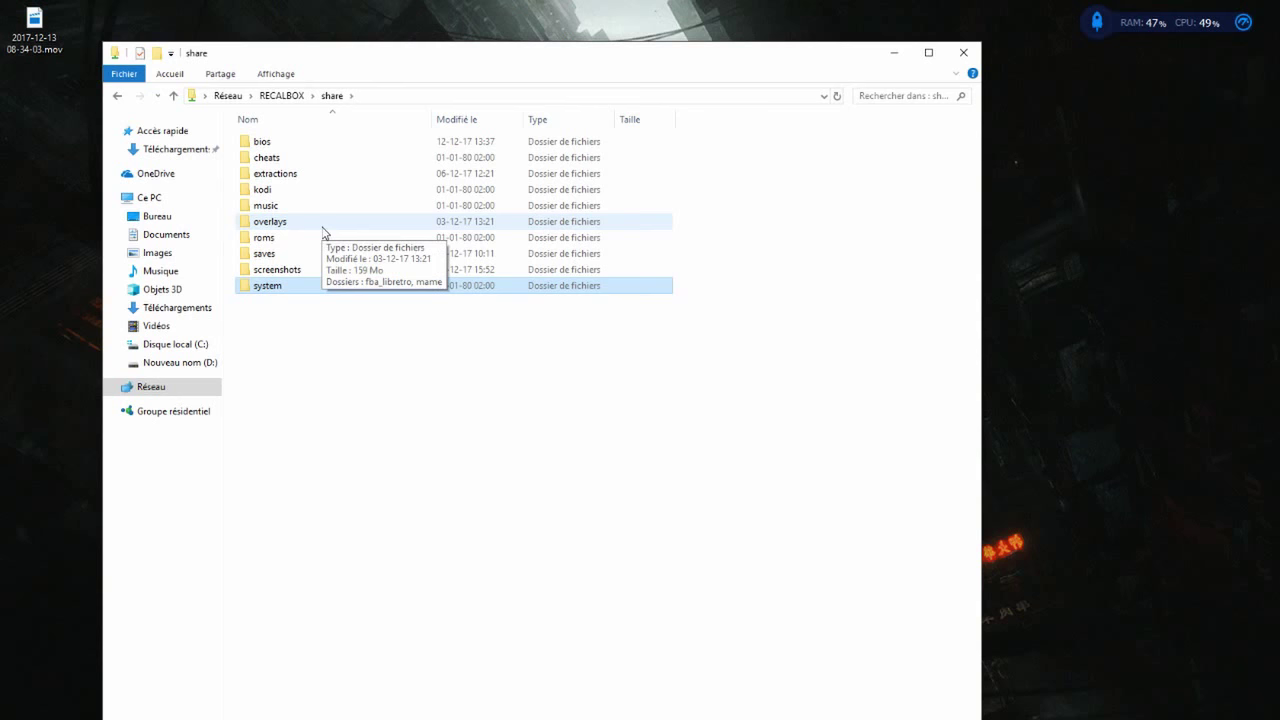
double_click(291, 224)
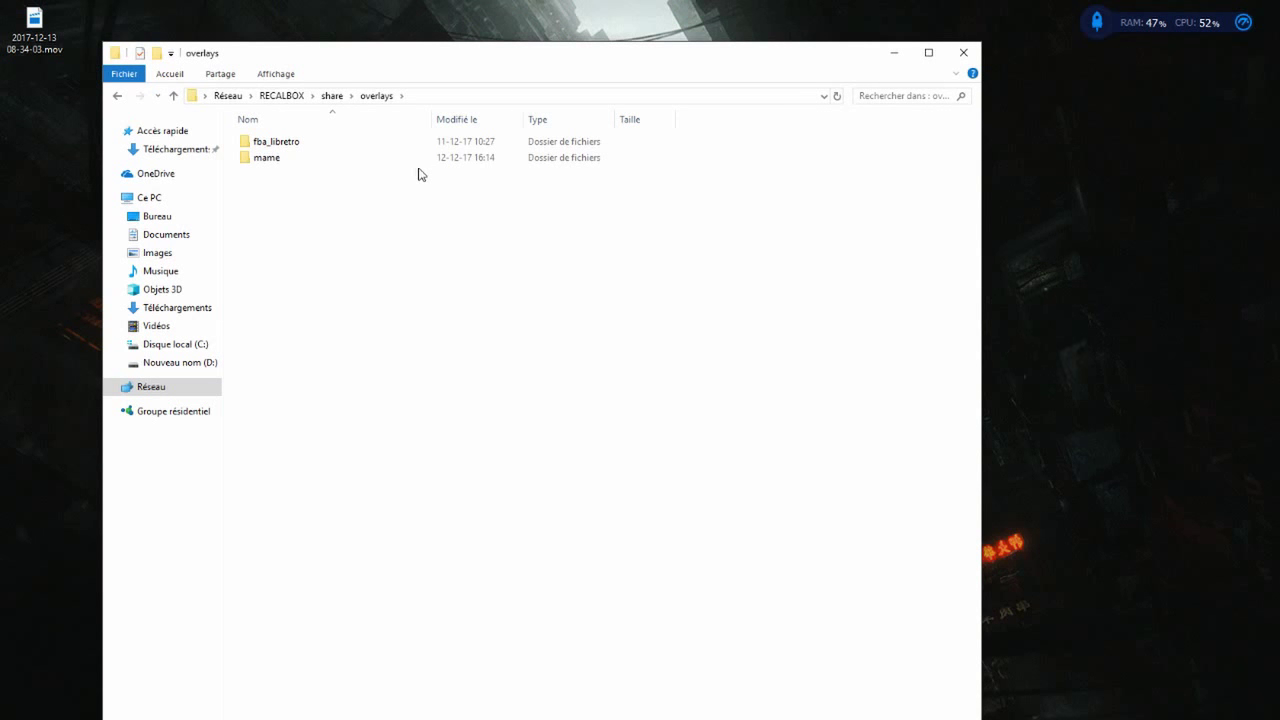
double_click(262, 160)
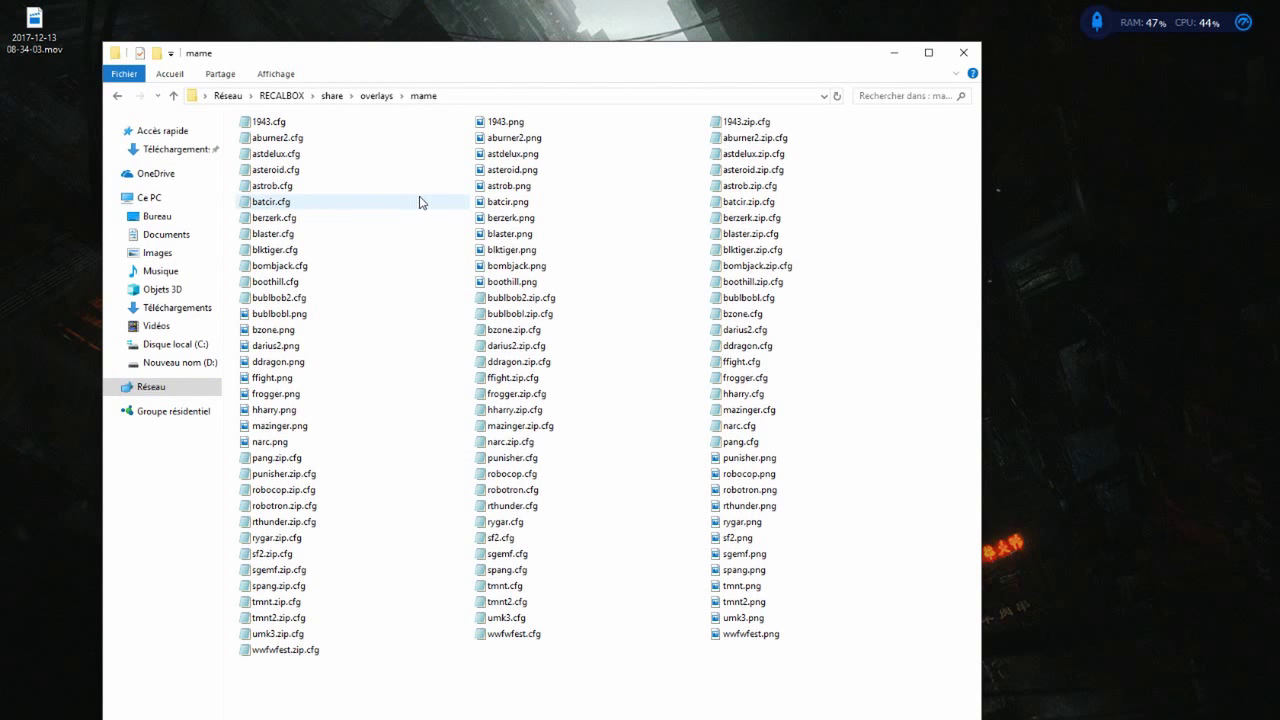
Locate the ffight.png overlay image and its matching ffight.cfg among the mame files.
left_click(287, 234)
key("f")
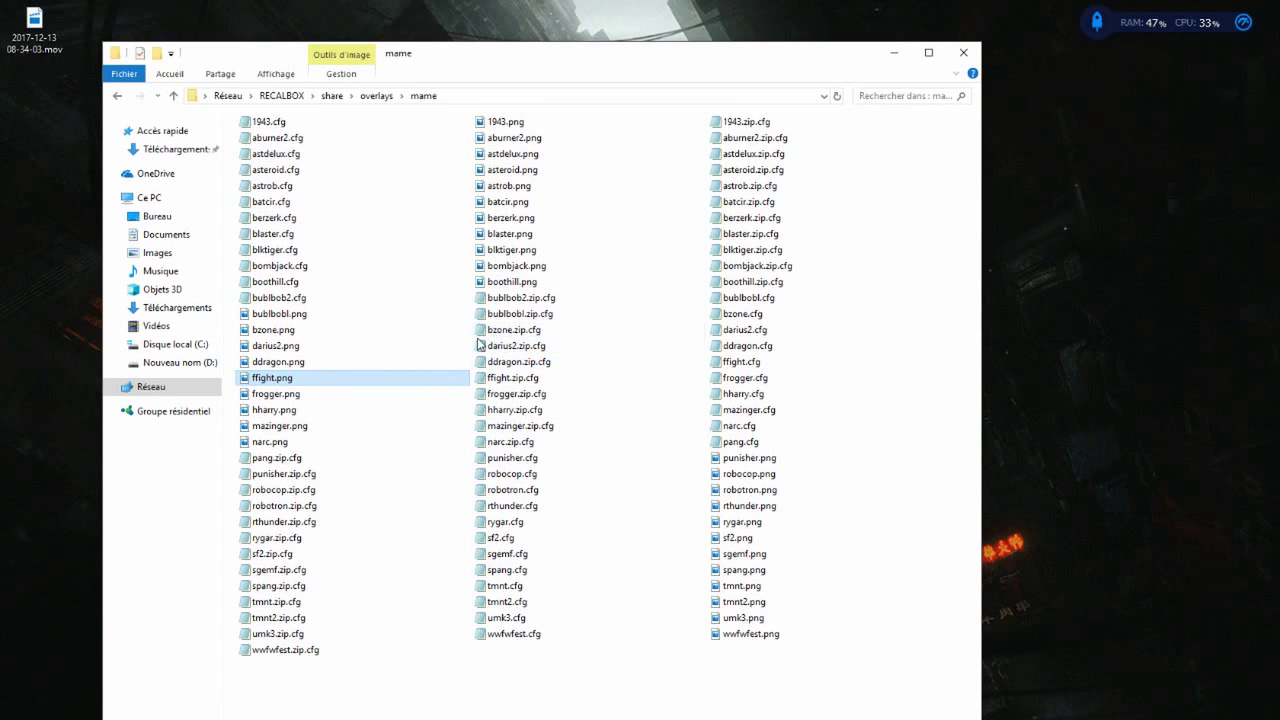
left_click(741, 362)
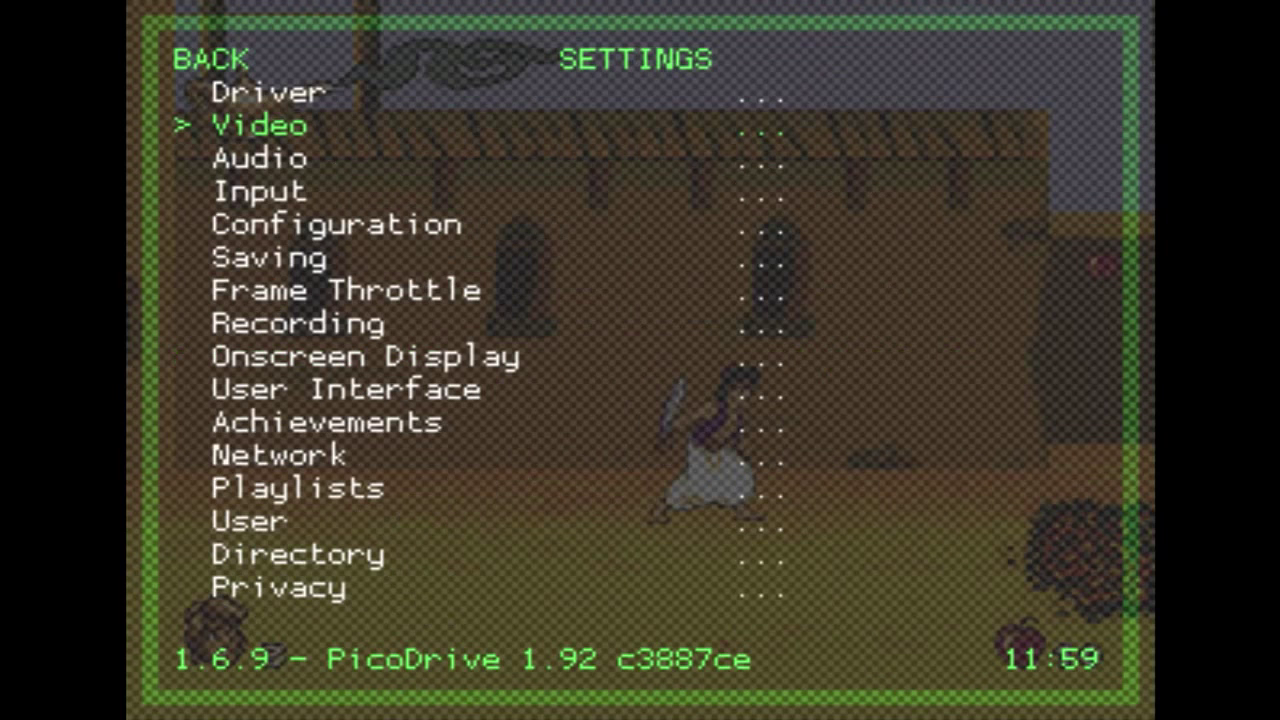
Switch to RetroArch, leave its settings and open the Quick Menu for the running PicoDrive game.
key("BackSpace")
key("Down")
key("Down")
key("Down")
key("Down")
key("Down")
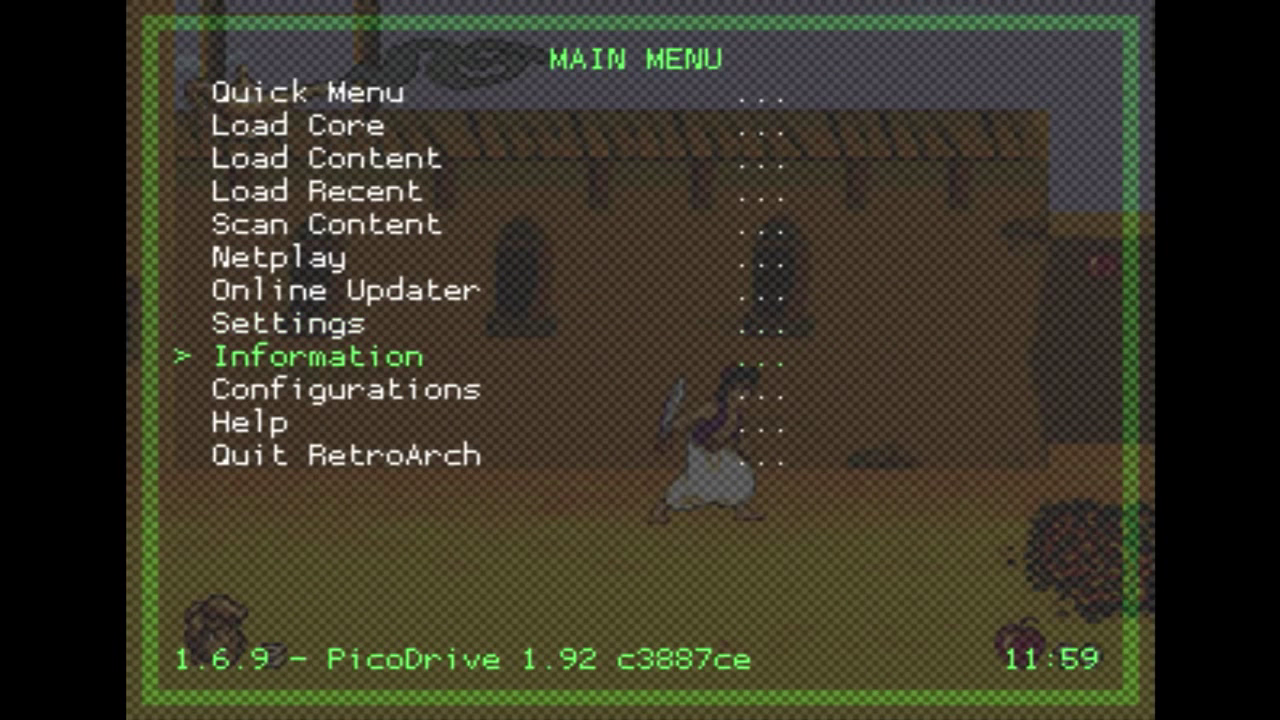
key("Return")
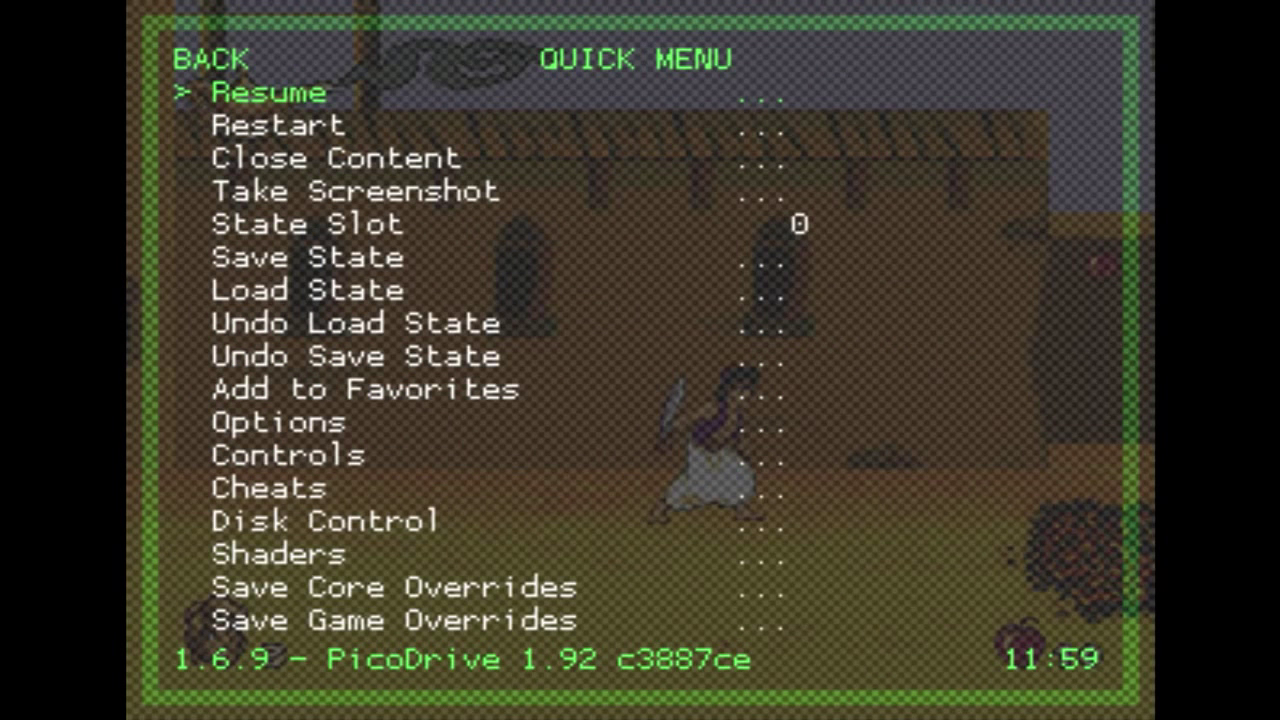